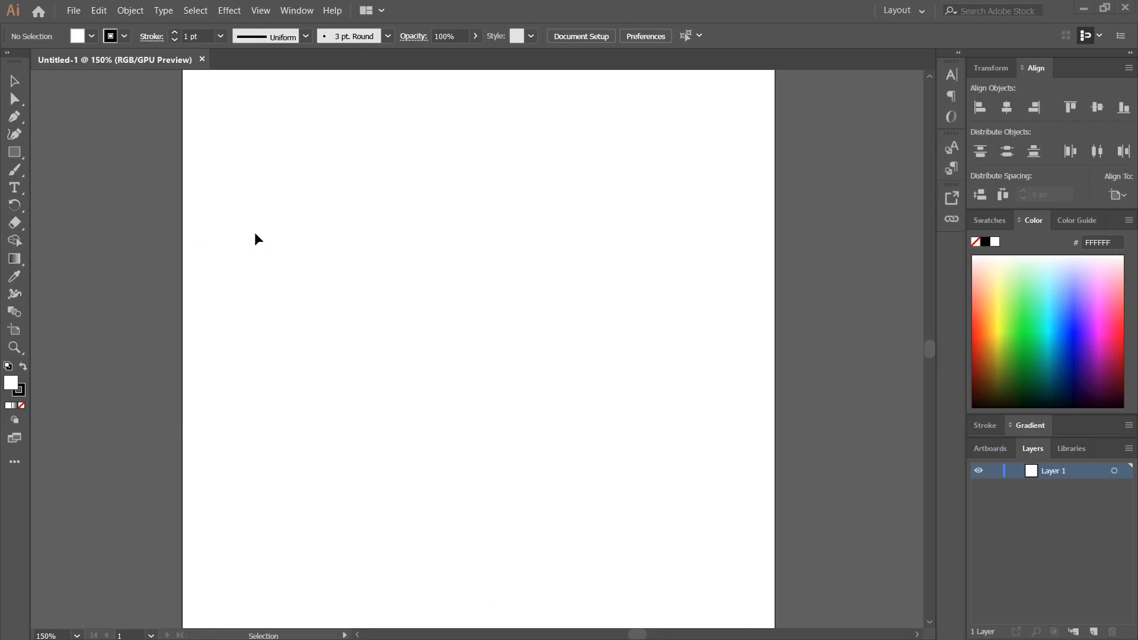
Draw a long, thin horizontal rectangle across the artboard's upper part and give it fill colour C41887 with no stroke
click(14, 152)
drag(278, 191, 662, 230)
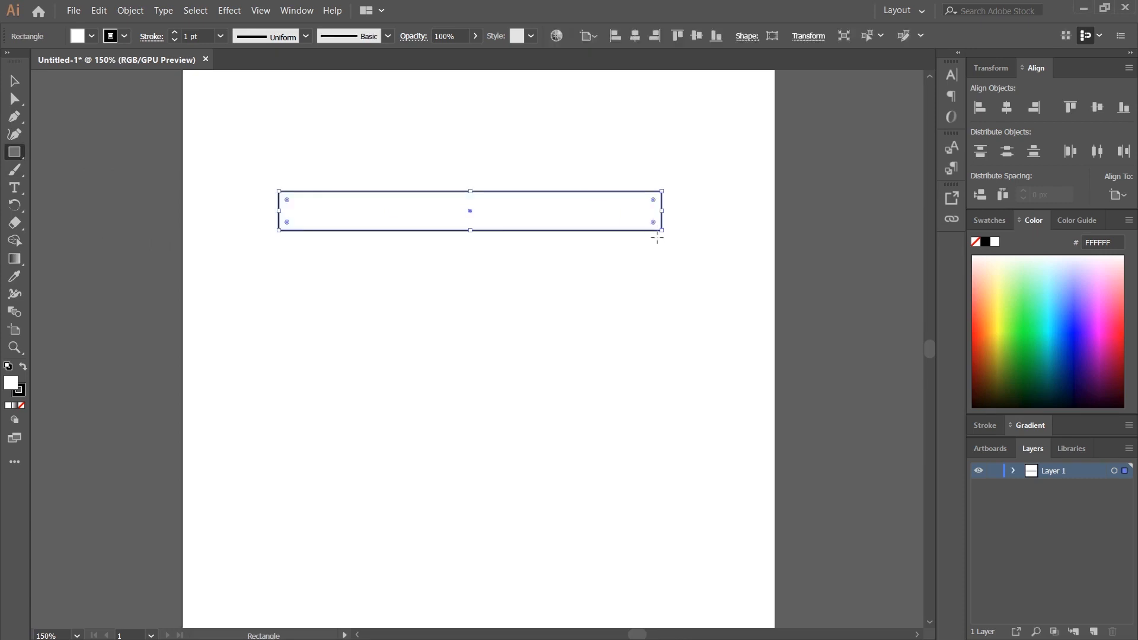
double_click(10, 384)
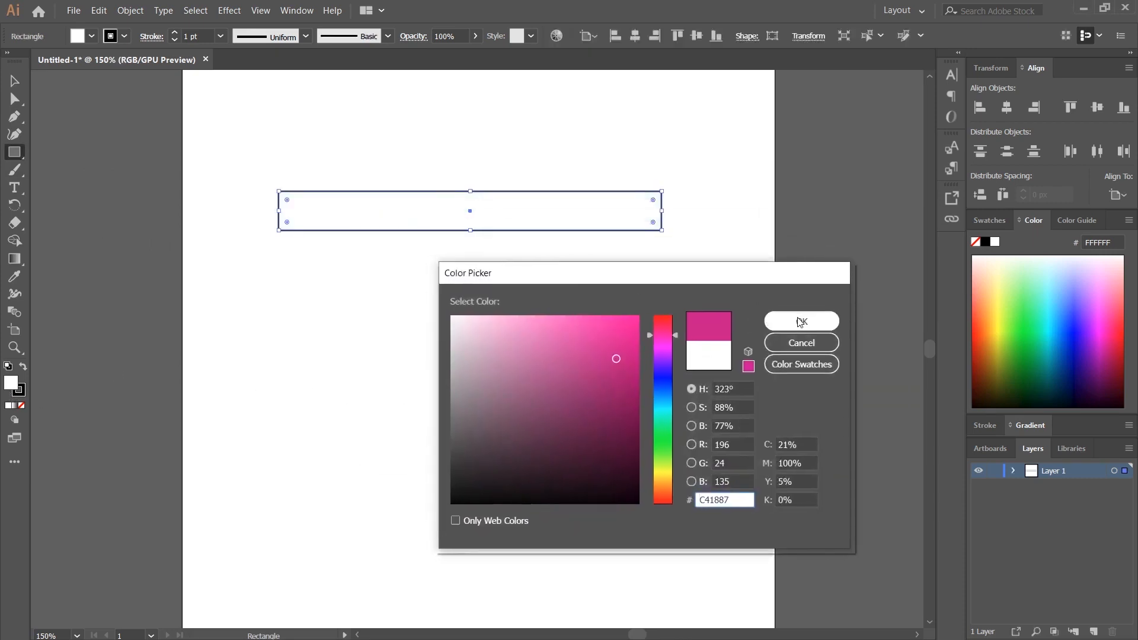
click(791, 317)
click(21, 392)
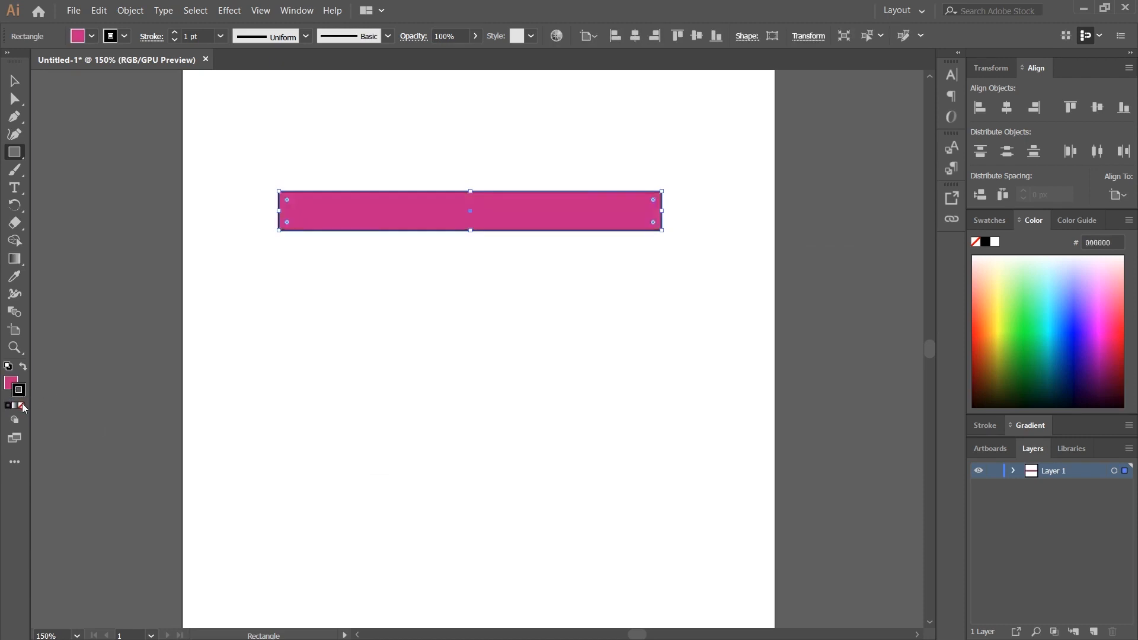
click(22, 405)
Add an anchor point at the midpoint of both short edges of the rectangle
key(ctrl+plus)
key(ctrl+plus)
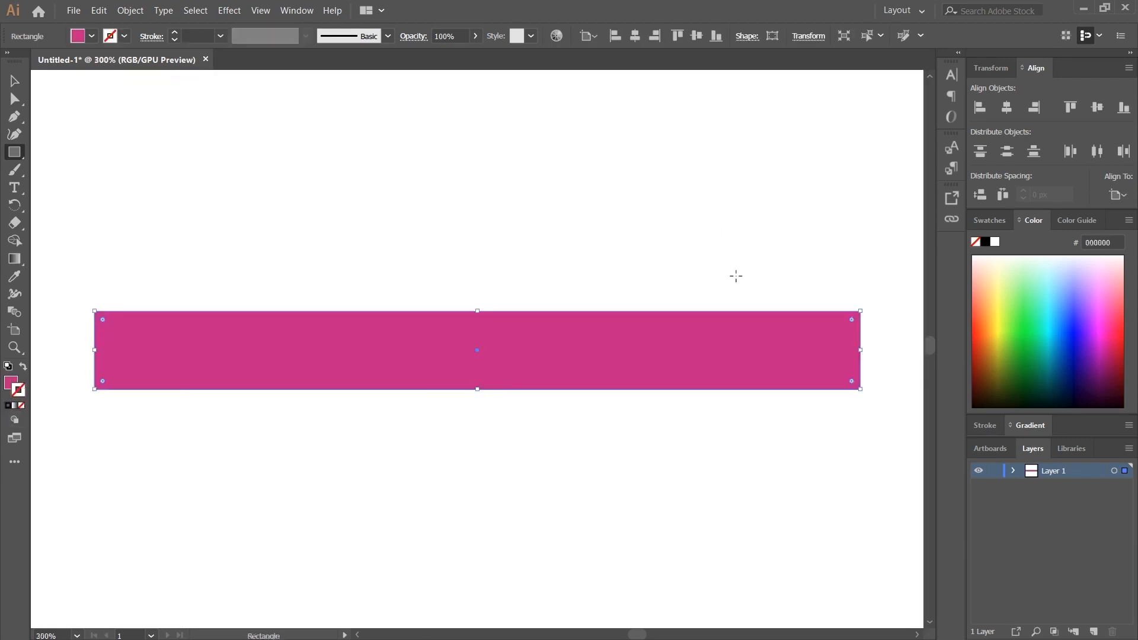
drag(802, 360, 628, 307)
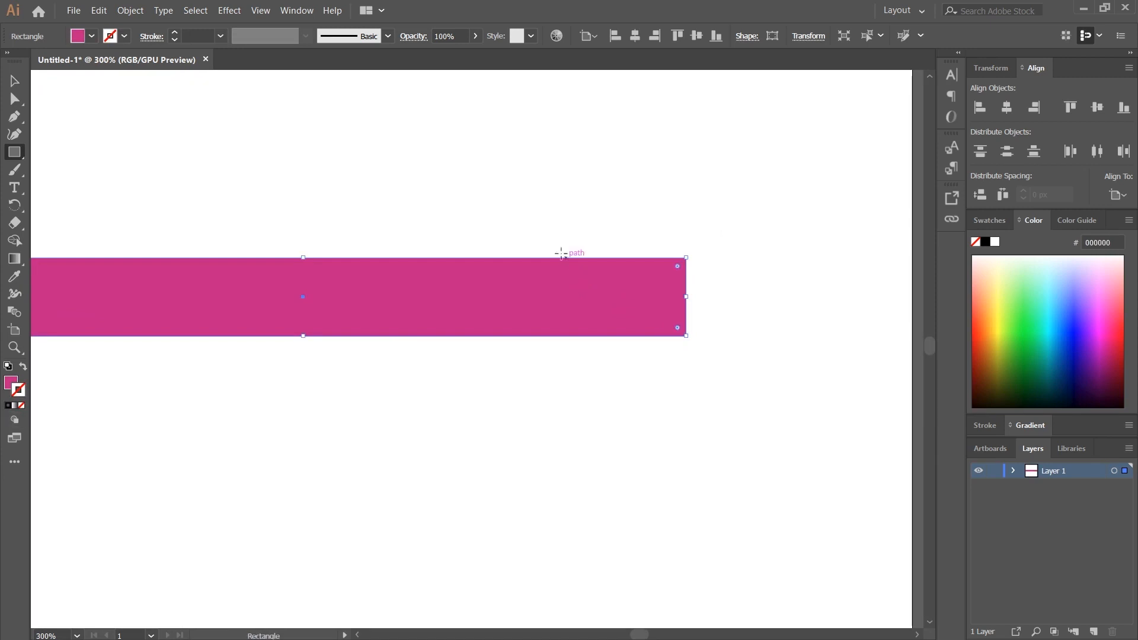
key(p)
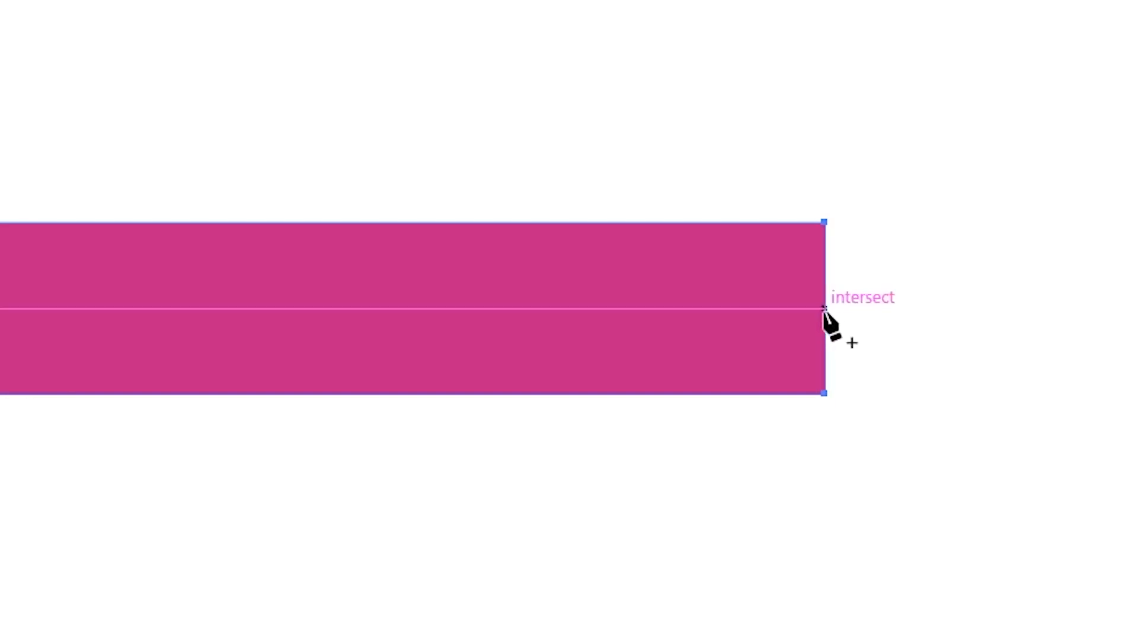
click(824, 307)
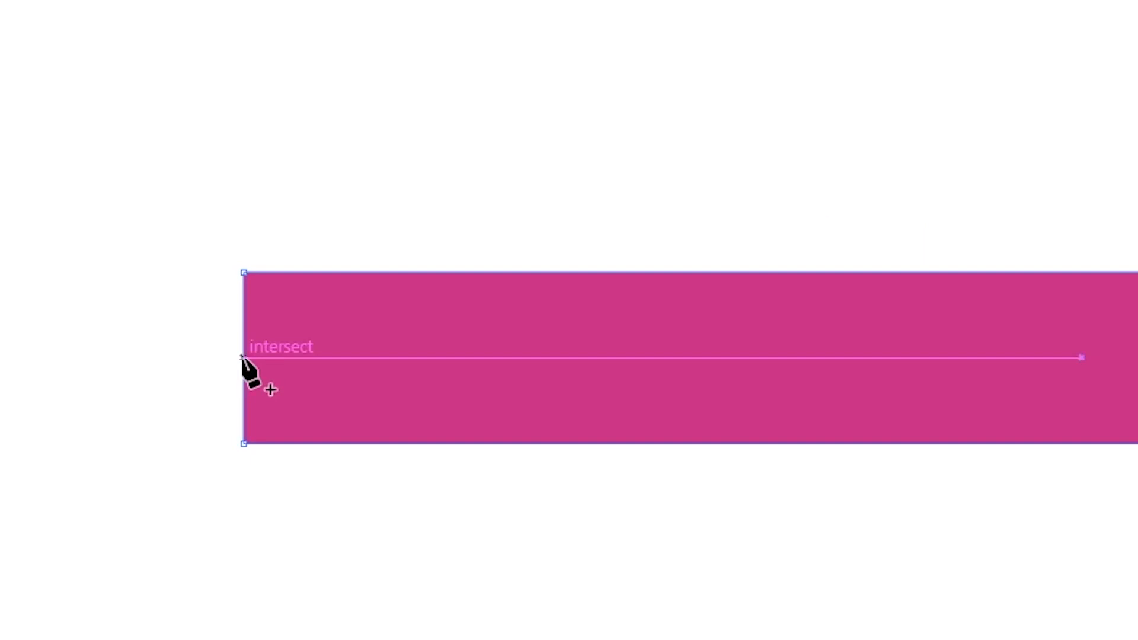
click(243, 356)
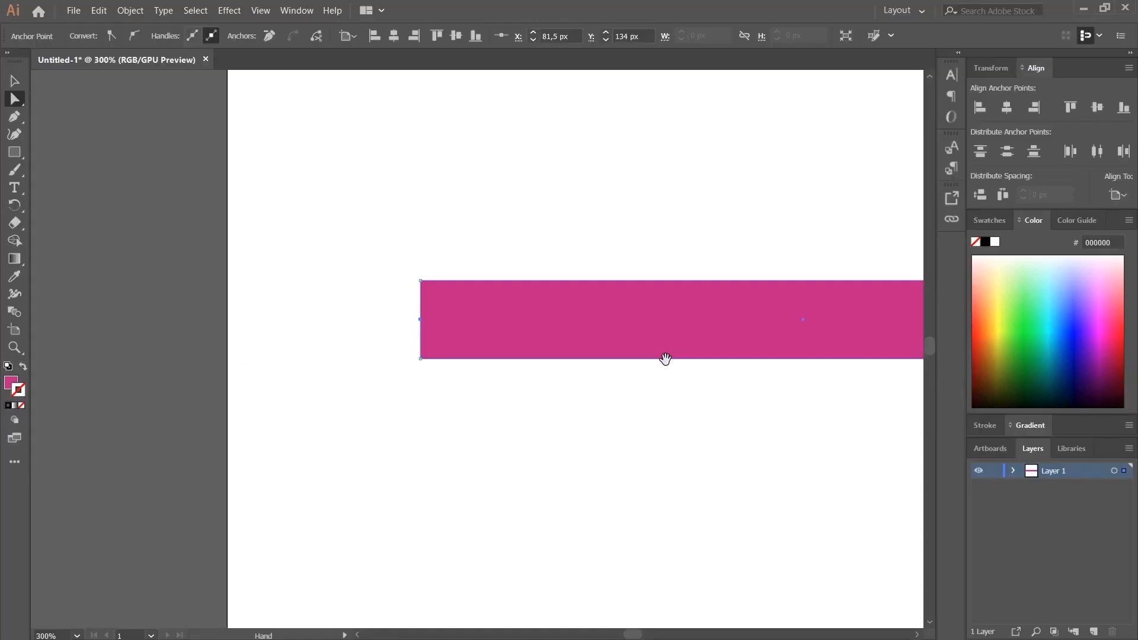
Move the left edge's midpoint anchor inward to X 91.5 px to form a ribbon notch
key(space)
drag(877, 482, 205, 458)
drag(401, 362, 407, 363)
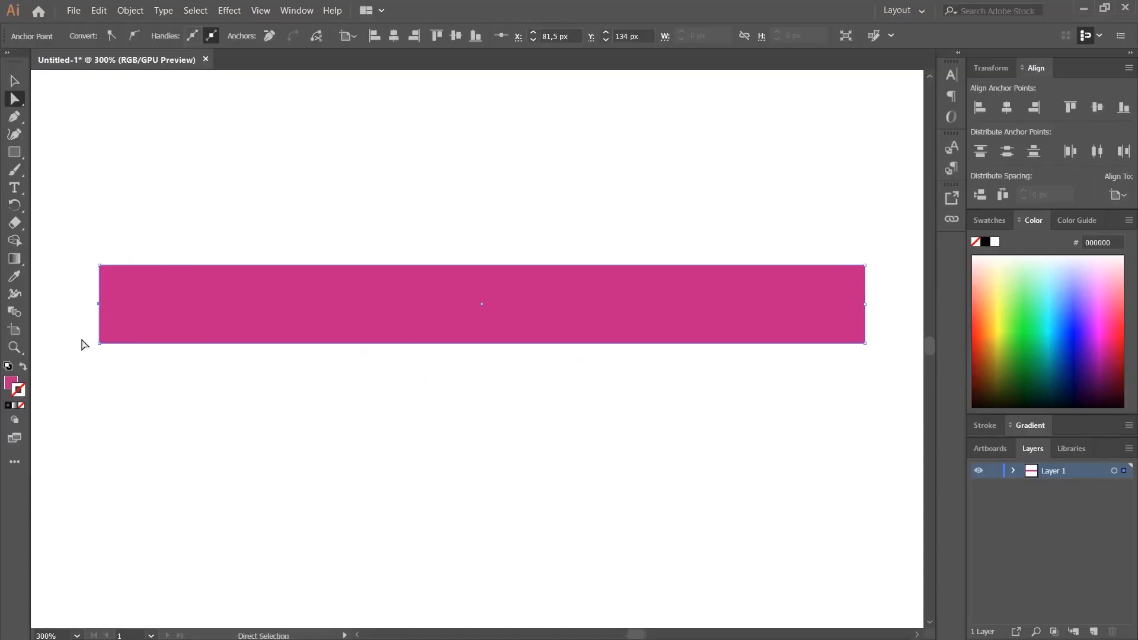
key(Right)
key(Right)
key(Right)
key(Right)
key(Right)
key(Right)
key(Right)
key(Right)
key(Right)
key(Right)
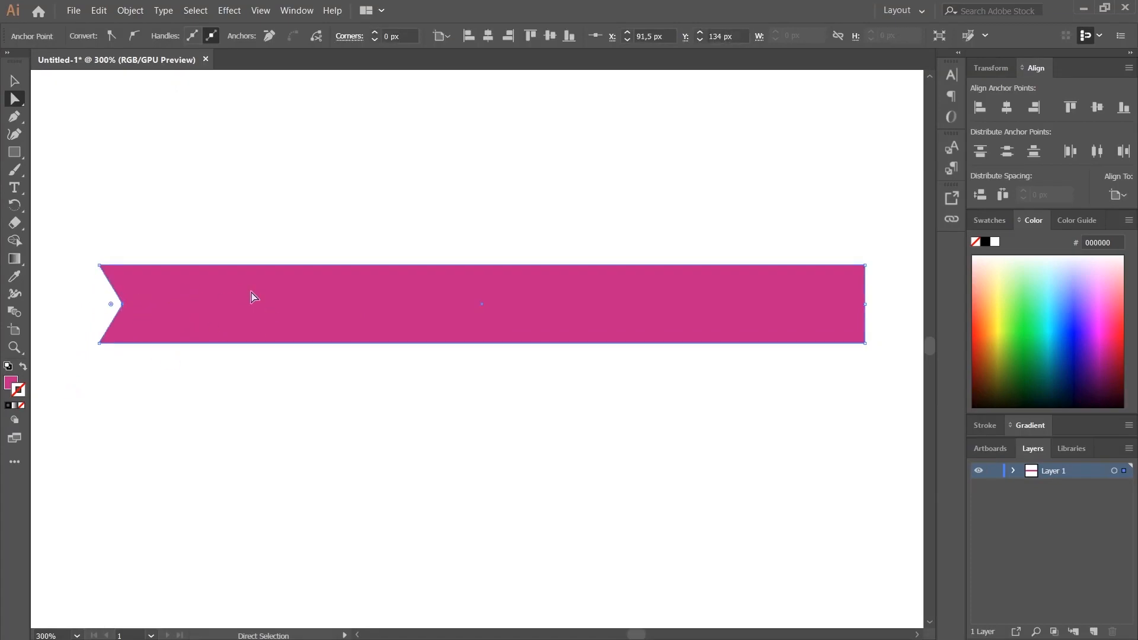
Move the right edge's midpoint anchor inward to X 394.5 px to form a matching notch, and deselect the ribbon
scroll(249, 296, right, 3)
click(665, 307)
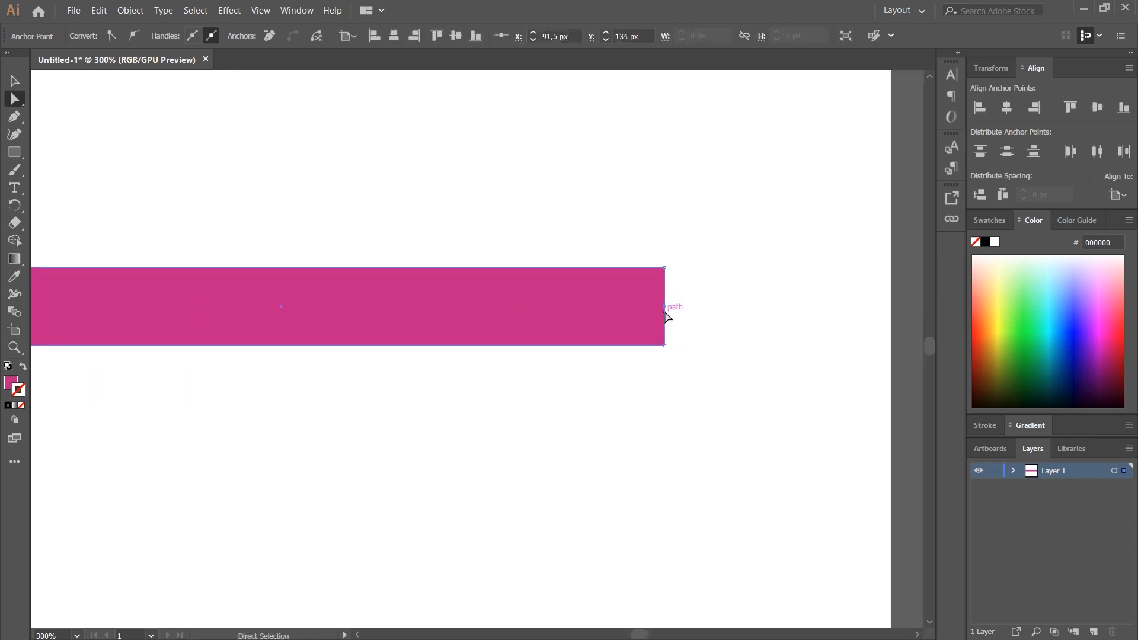
key(Left)
key(Left)
key(Left)
key(Left)
key(Left)
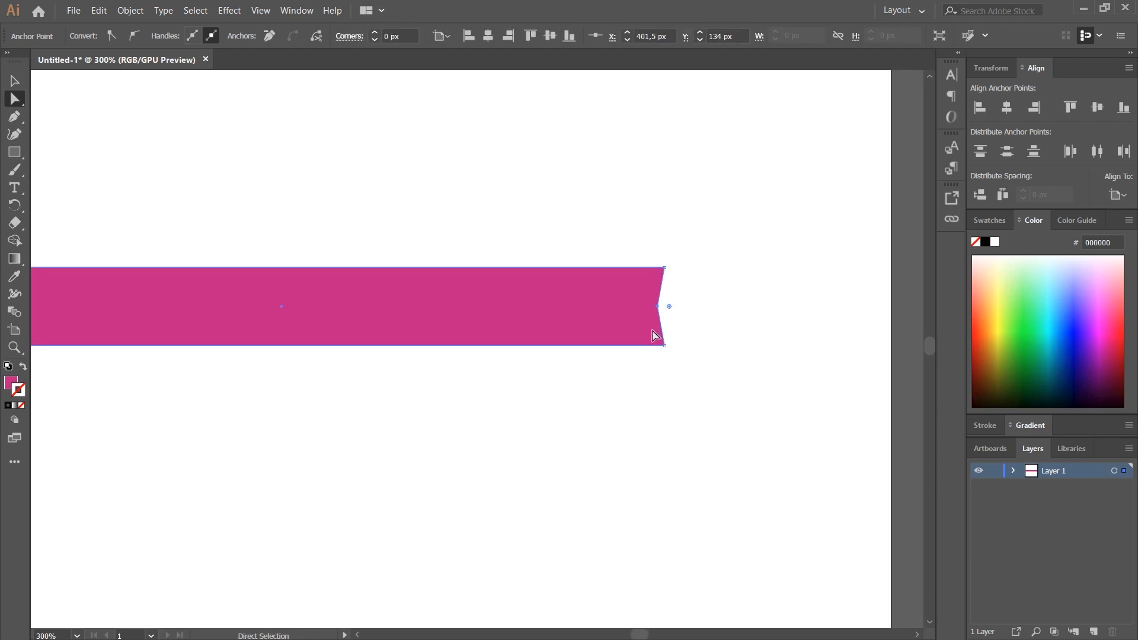
key(ctrl+0)
key(Left)
key(Left)
key(Left)
key(Left)
key(Left)
key(Left)
key(Left)
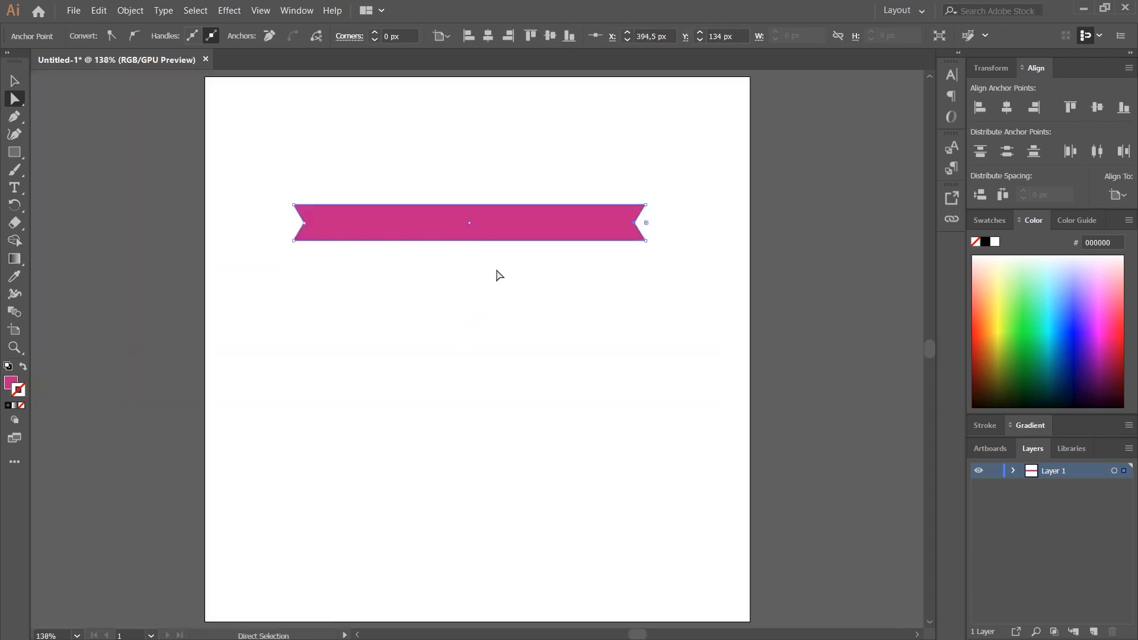
key(v)
click(486, 419)
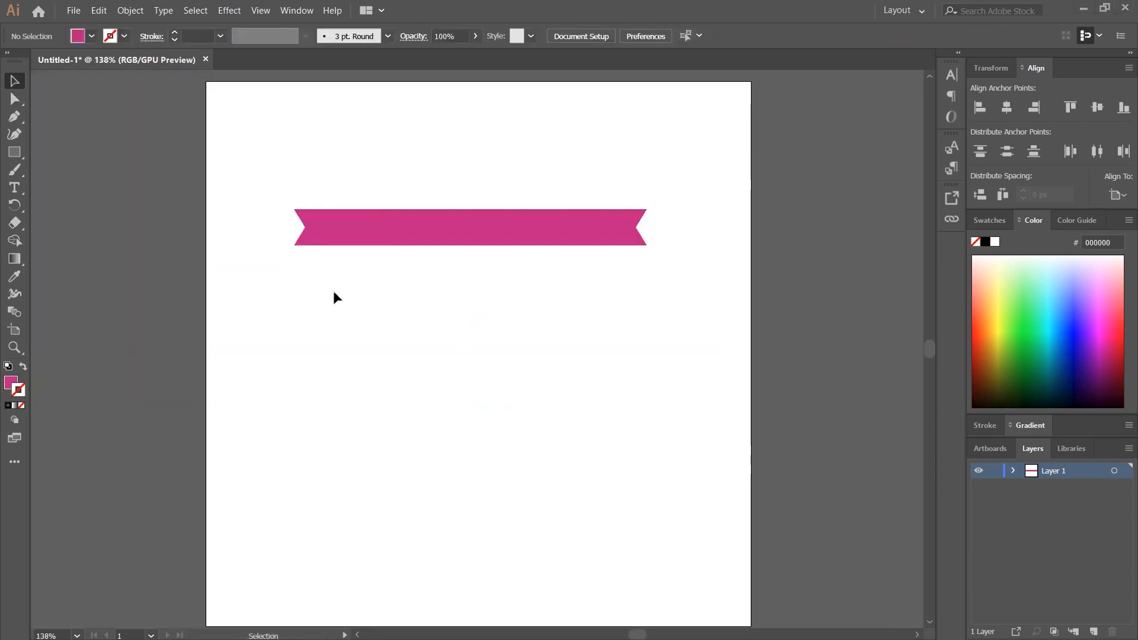
Change the ribbon's fill to orange F79034 and place a copy of it below the original
click(396, 240)
double_click(10, 382)
click(663, 488)
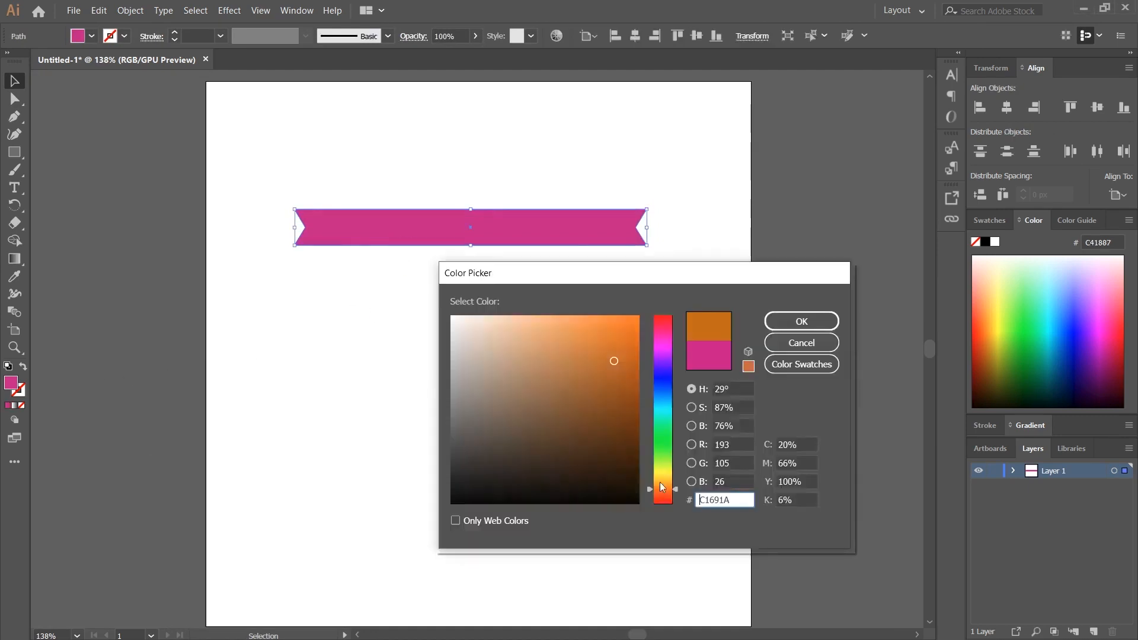
drag(607, 348, 600, 322)
click(801, 321)
click(727, 349)
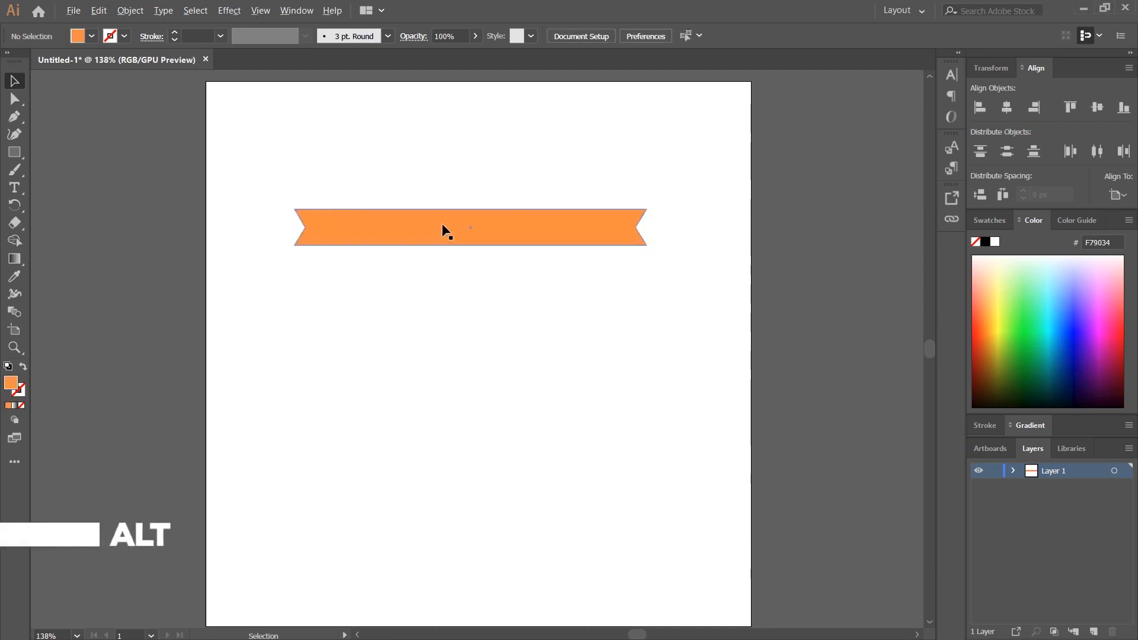
drag(442, 225, 428, 292)
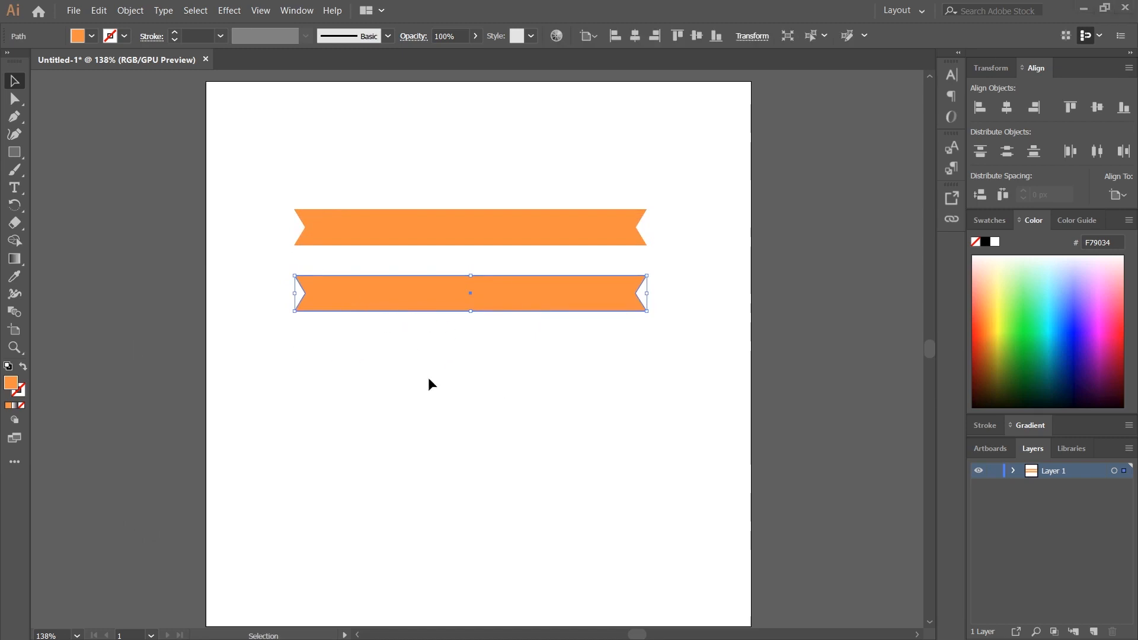
Draw a horizontal line segment just inside the lower ribbon's top edge, spanning the distance between its two notches
drag(14, 151, 96, 223)
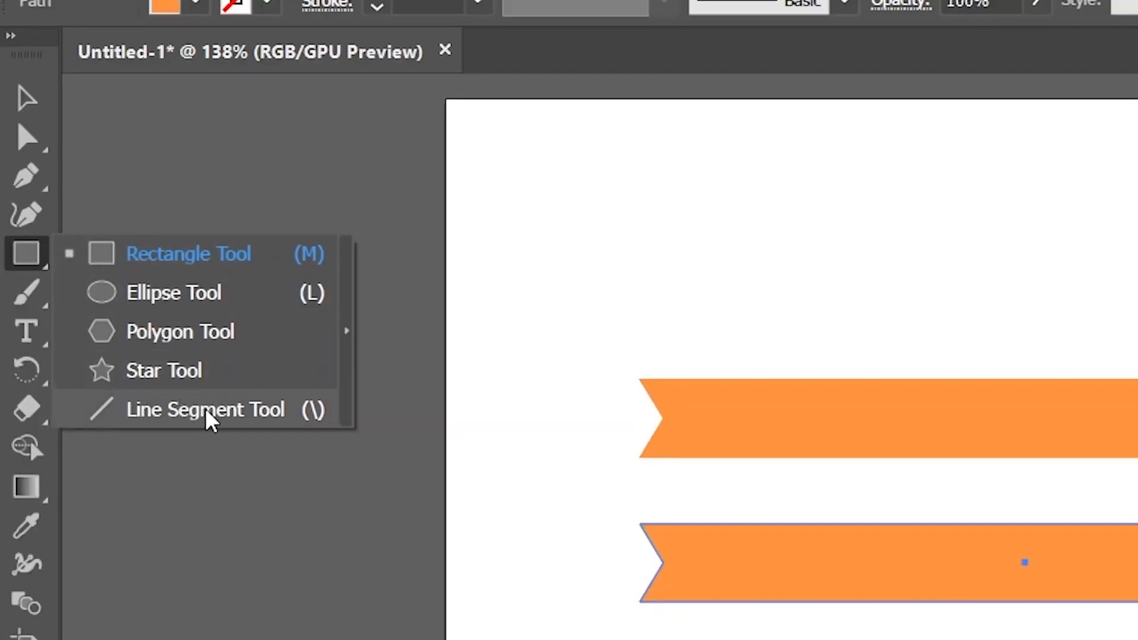
click(210, 419)
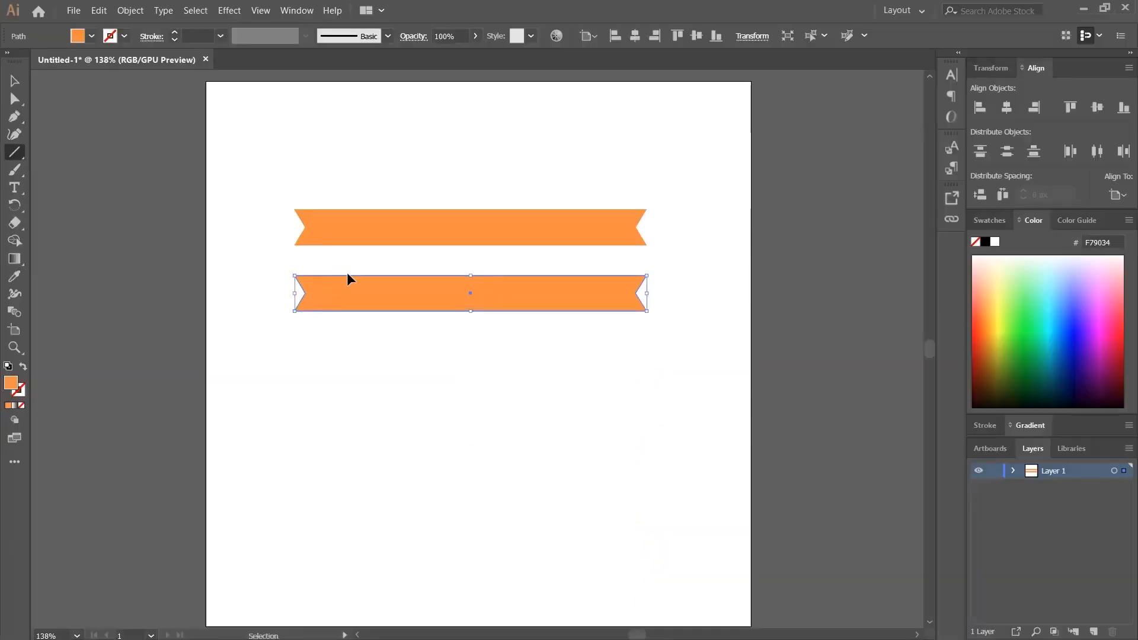
key(ctrl+plus)
key(ctrl+plus)
key(ctrl+plus)
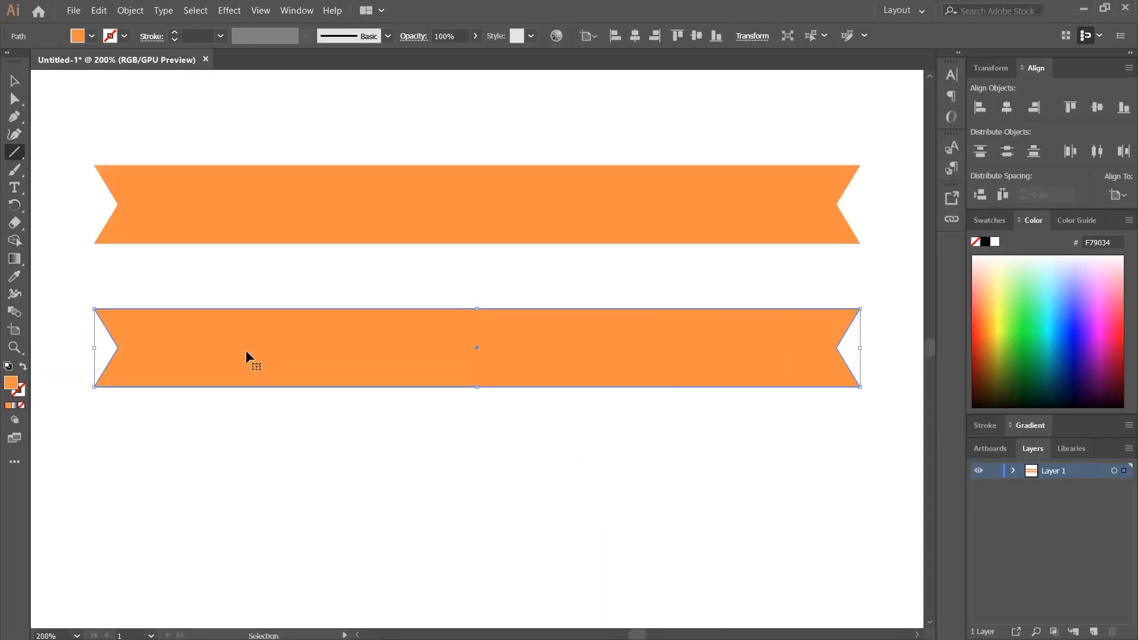
drag(121, 313, 832, 324)
Give the new line a white 1 pt stroke
key(v)
click(124, 37)
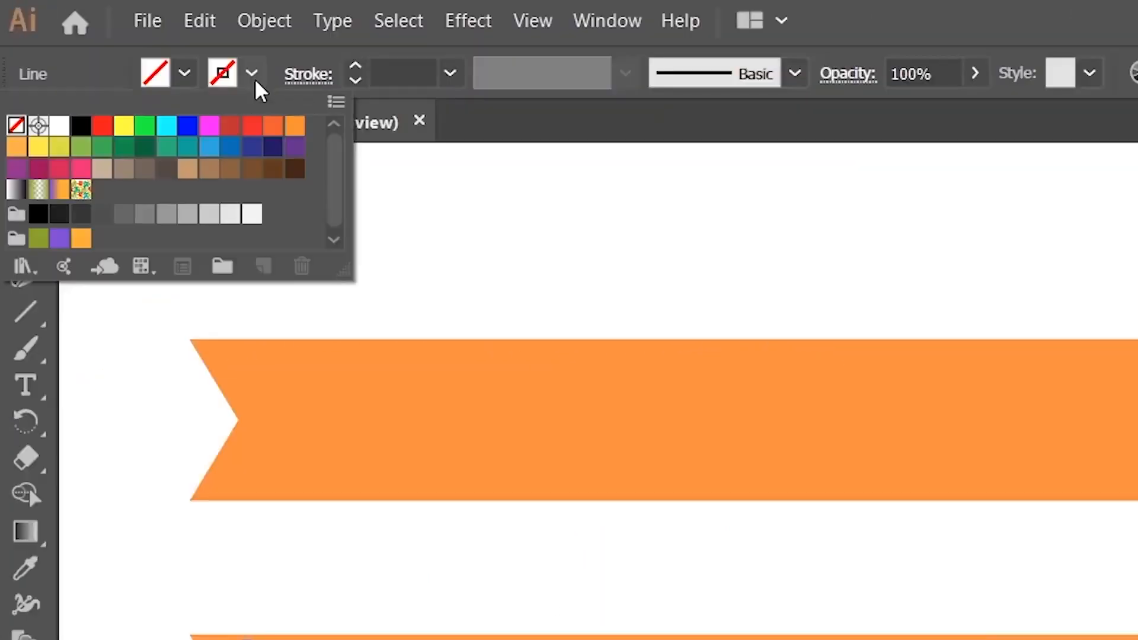
click(31, 61)
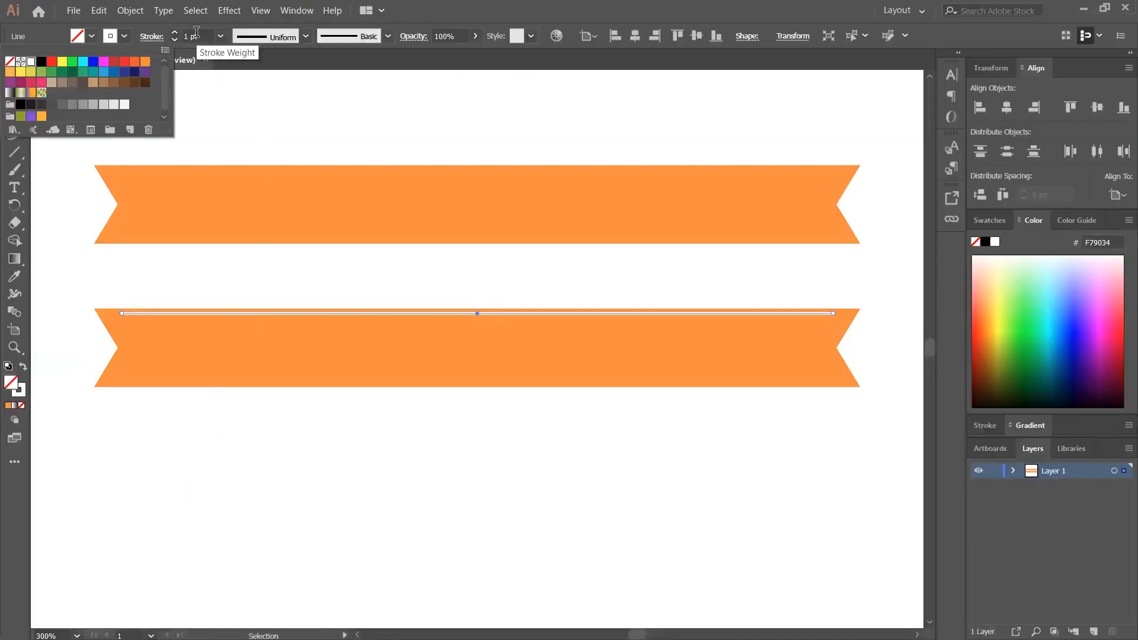
click(308, 317)
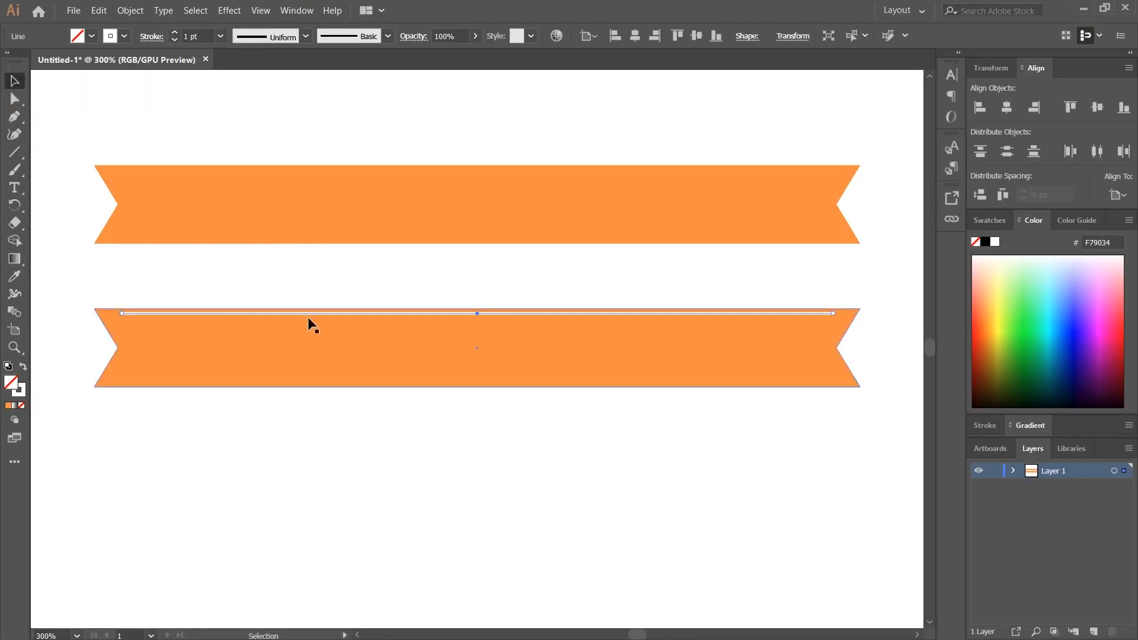
Nudge the white line slightly down from the ribbon's top edge and place a copy of it just above the bottom edge
key(Down)
key(Down)
key(Down)
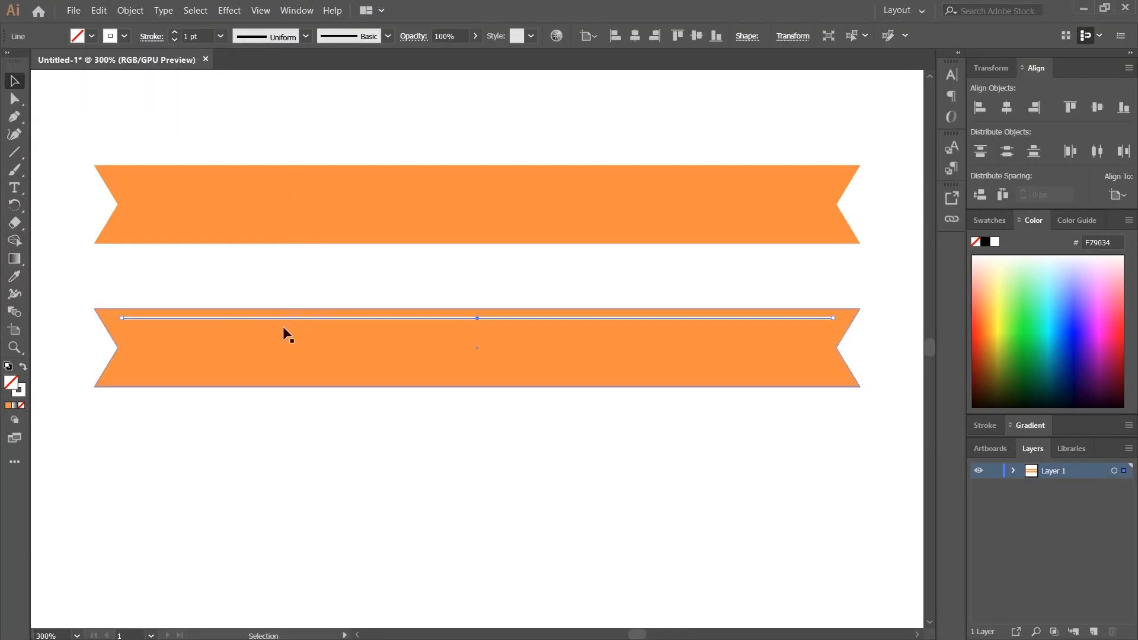
drag(249, 320, 243, 376)
Select both white lines on the lower ribbon and give their strokes round caps
key(z)
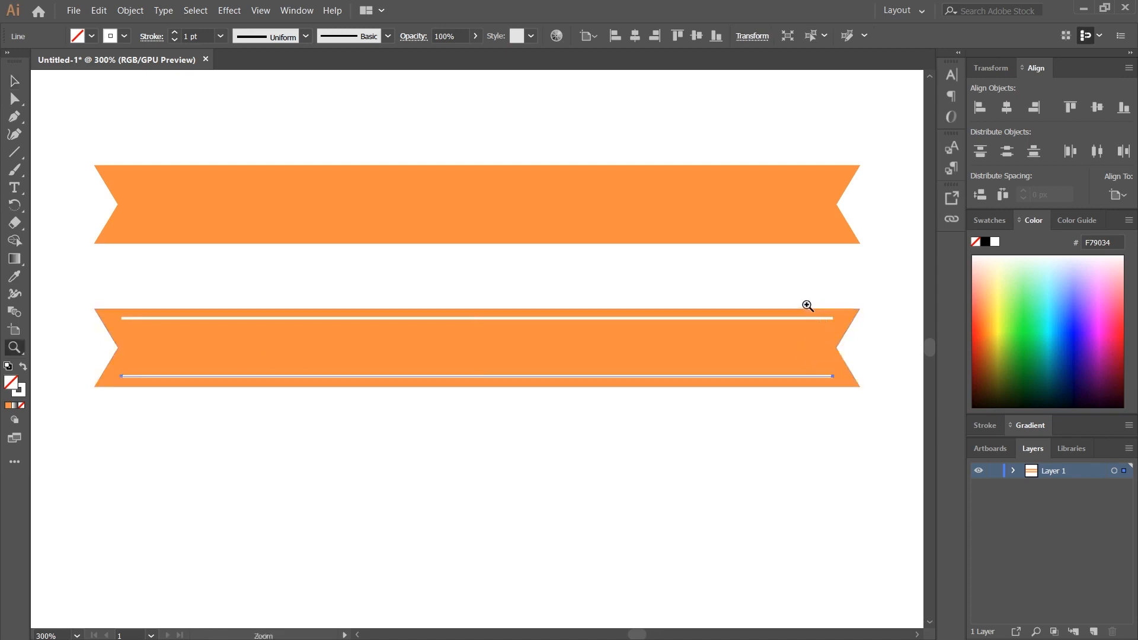
drag(805, 304, 954, 474)
drag(857, 454, 602, 386)
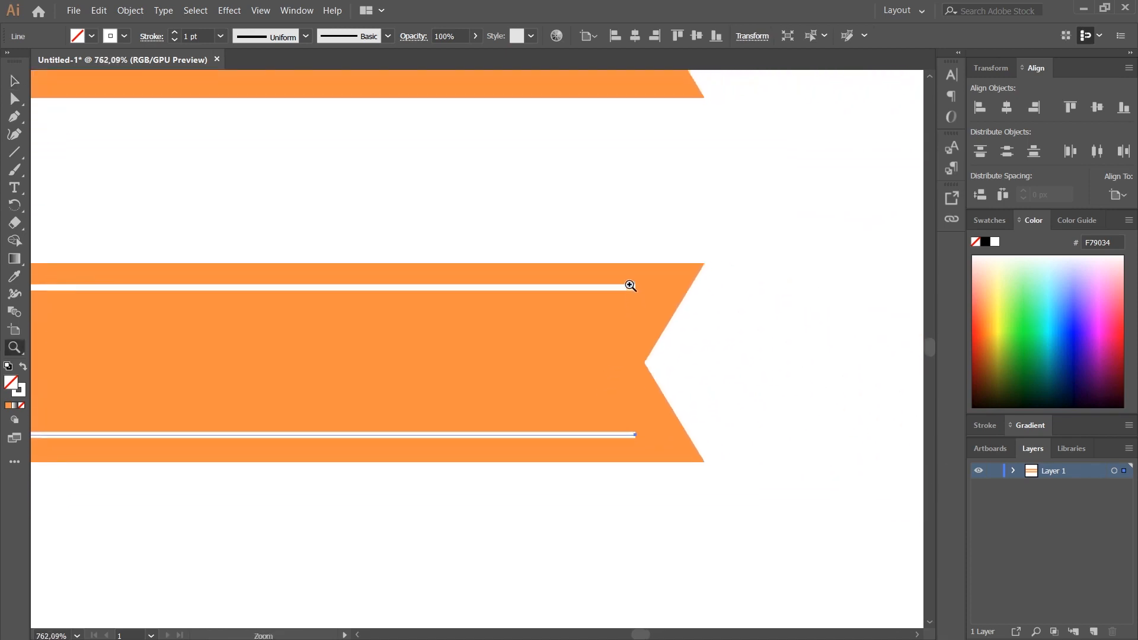
drag(630, 285, 693, 398)
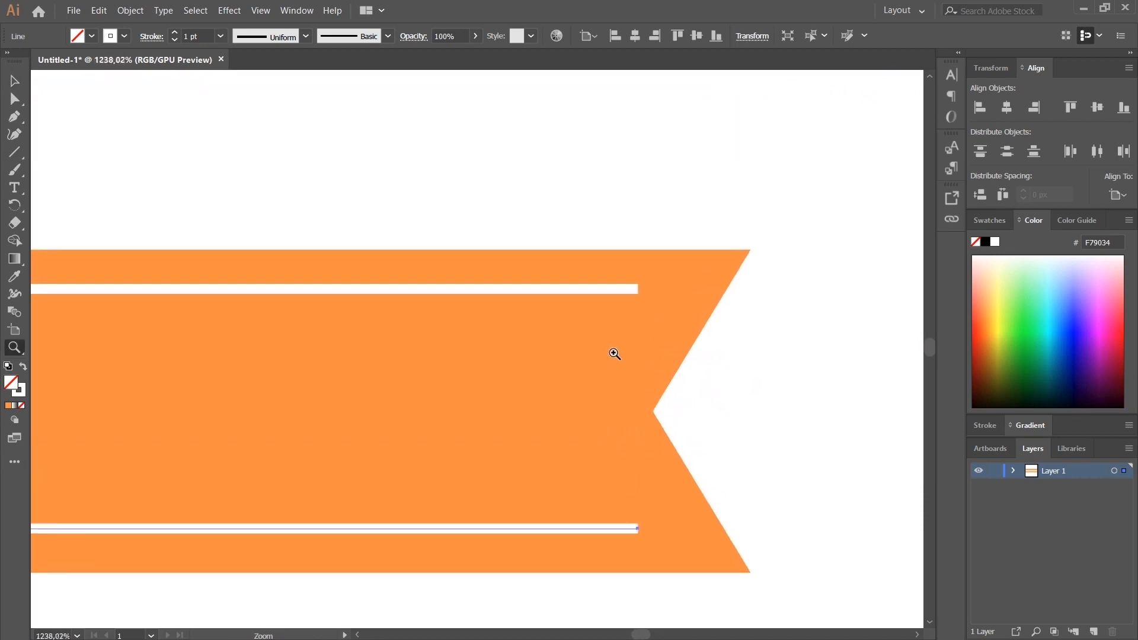
click(11, 86)
click(542, 305)
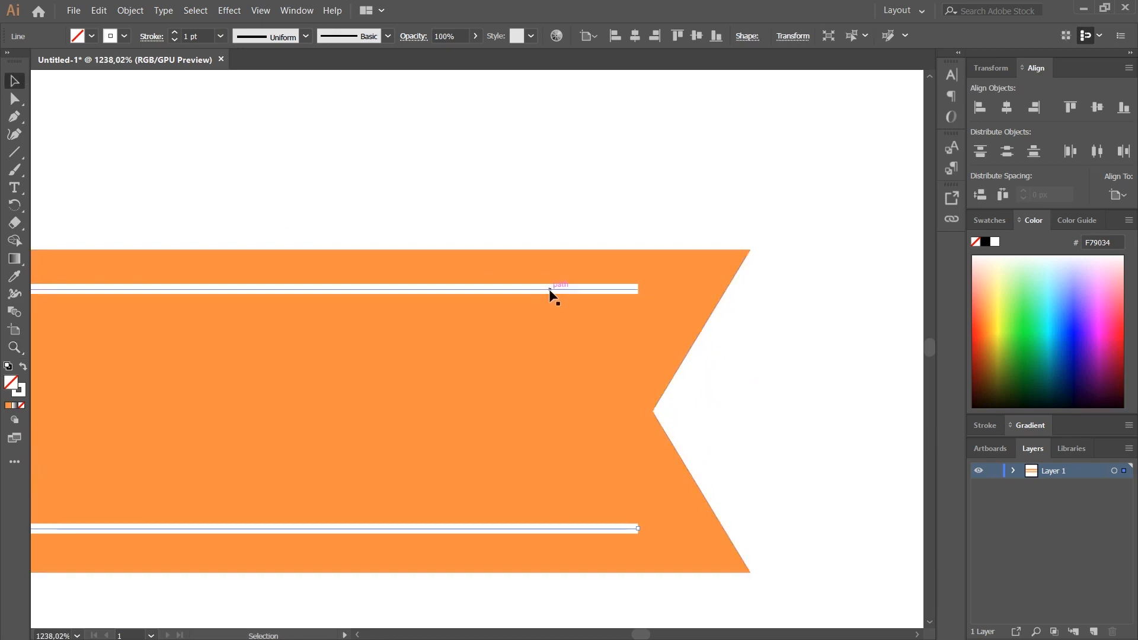
click(548, 290)
shift+click(543, 533)
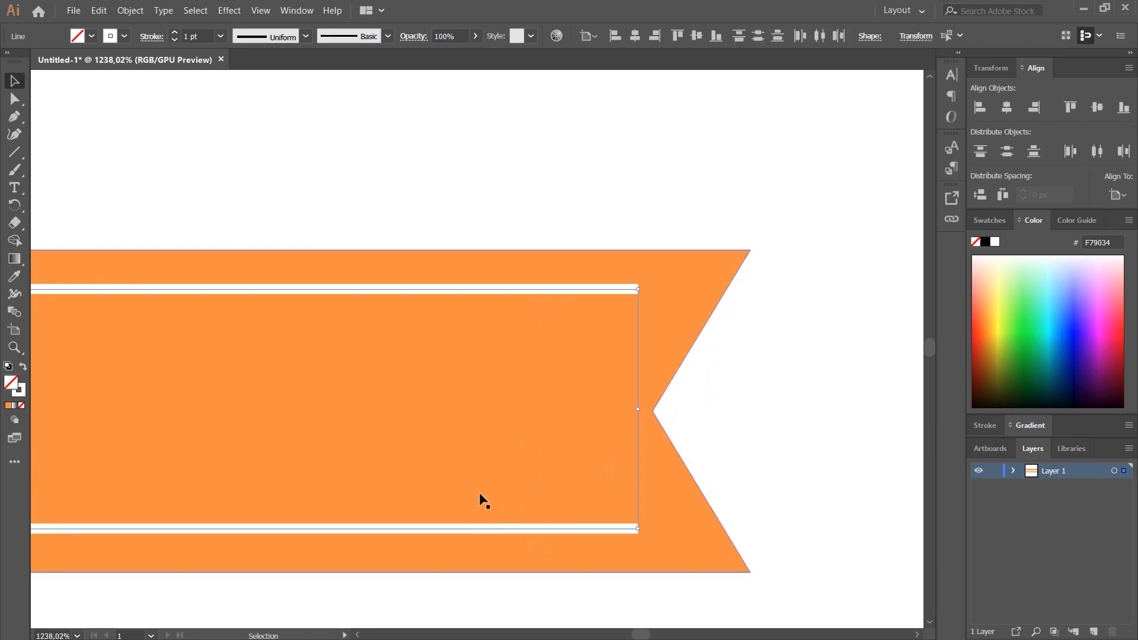
click(296, 10)
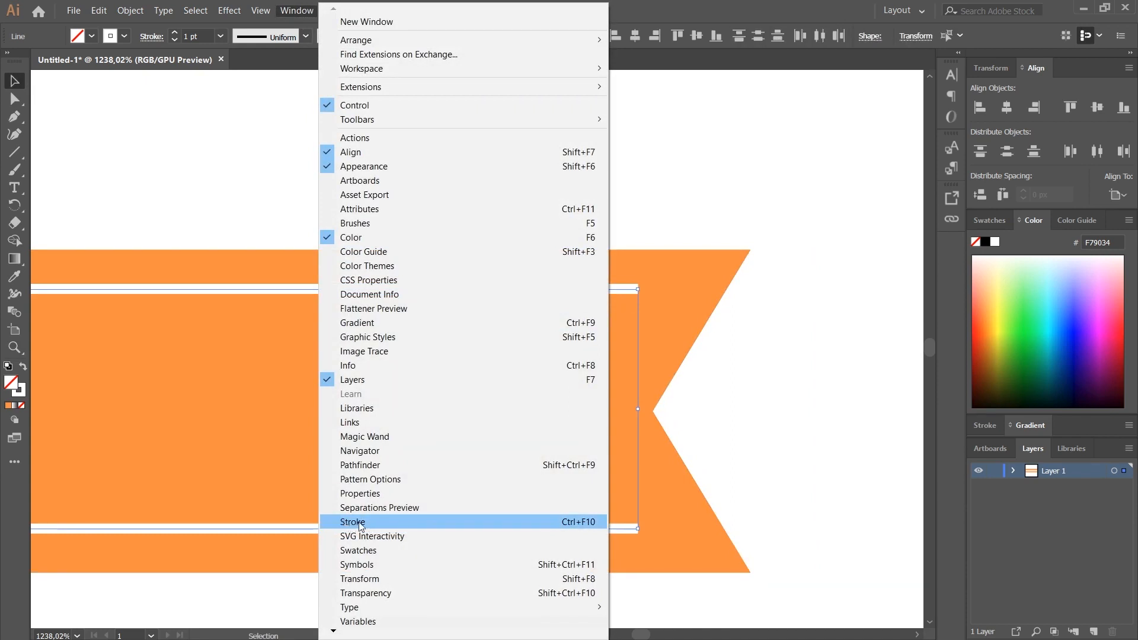
click(478, 522)
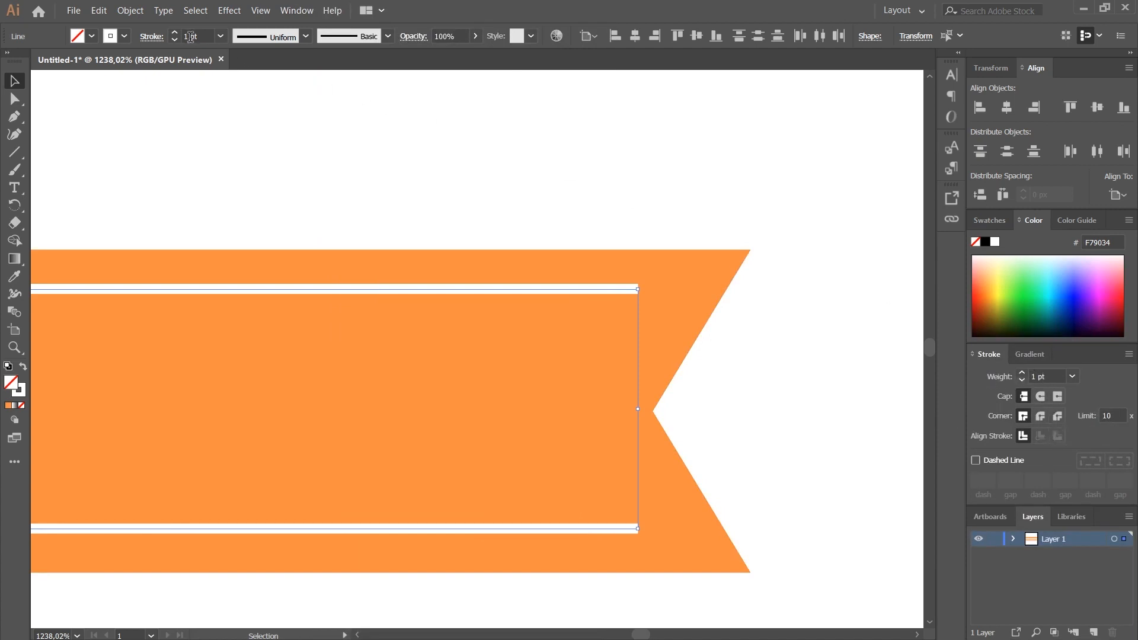
click(1041, 398)
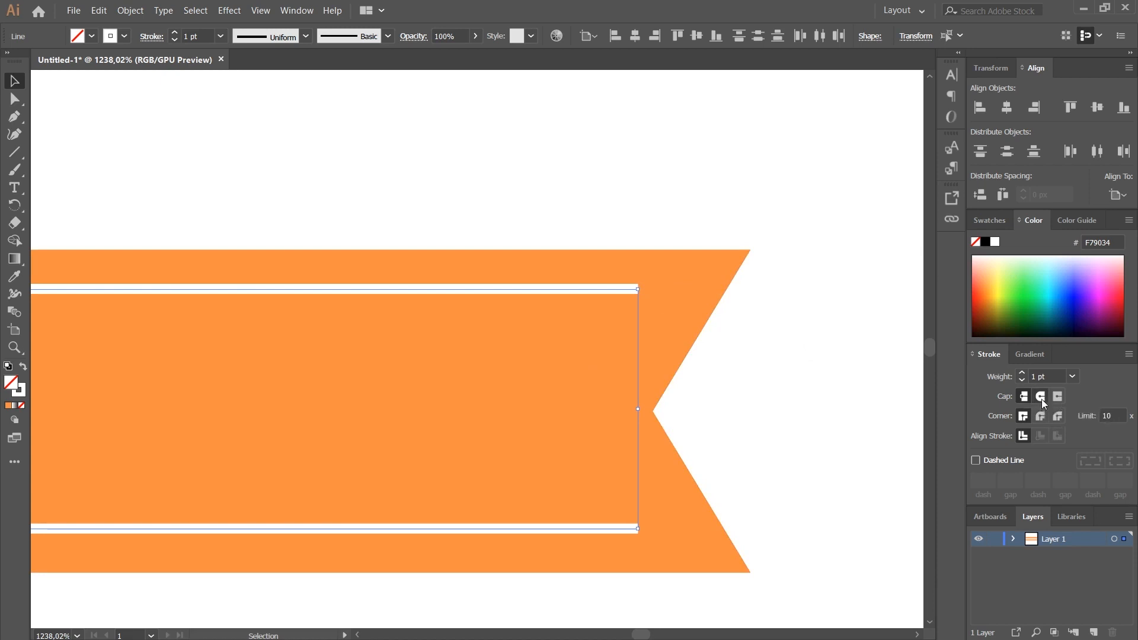
drag(79, 418, 508, 427)
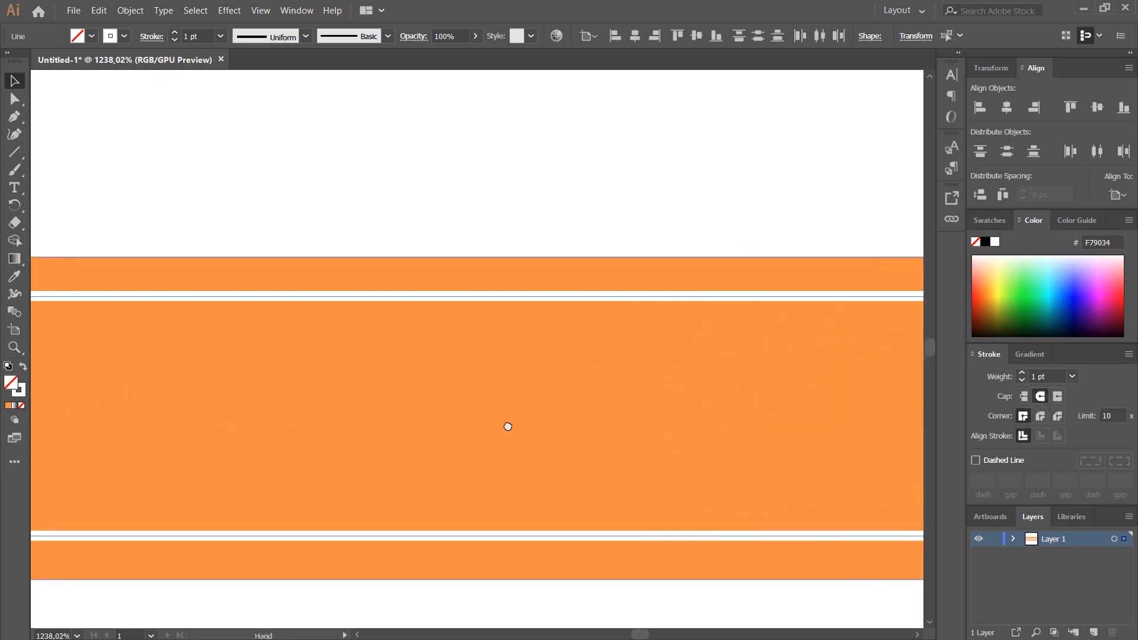
drag(41, 460, 599, 414)
drag(109, 419, 616, 423)
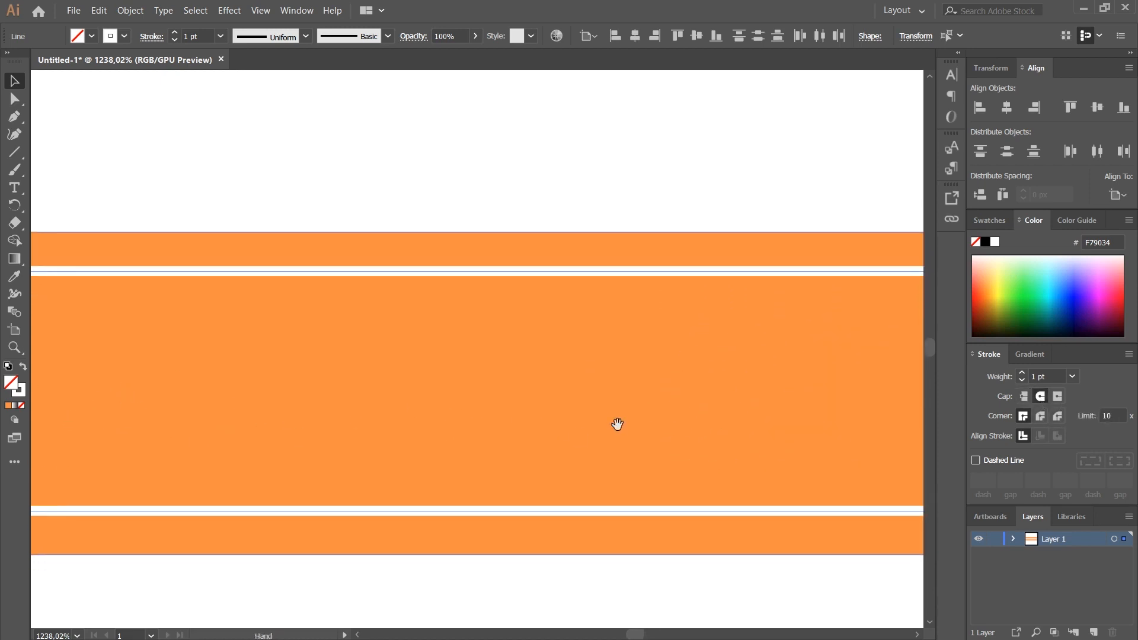
drag(159, 413, 756, 404)
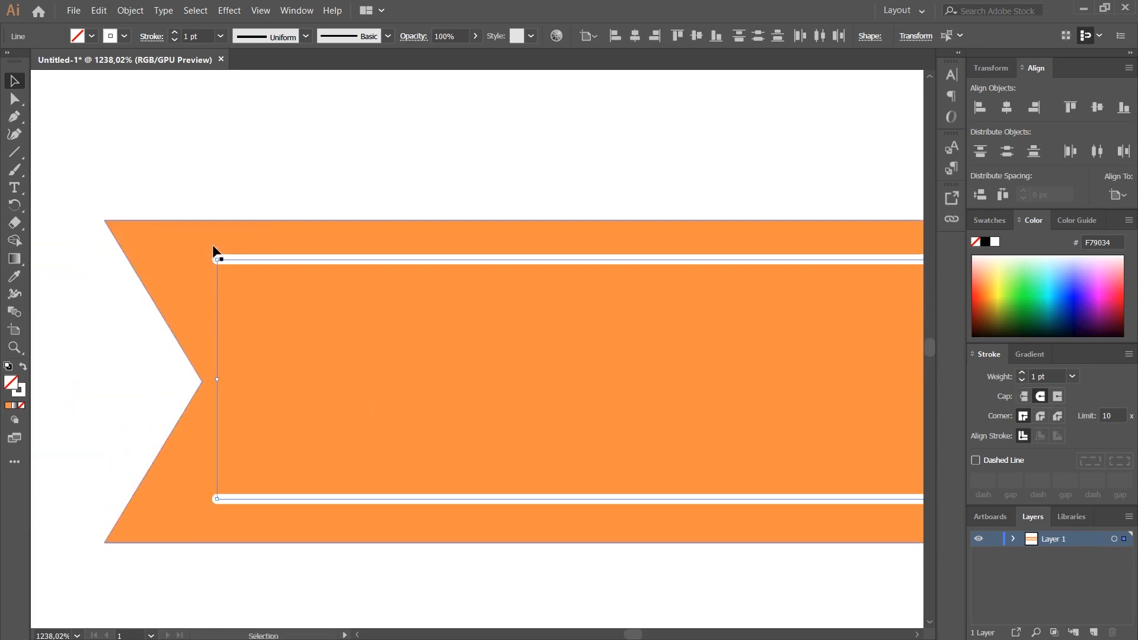
Display the available brushes with the whole artboard in view
key(ctrl+0)
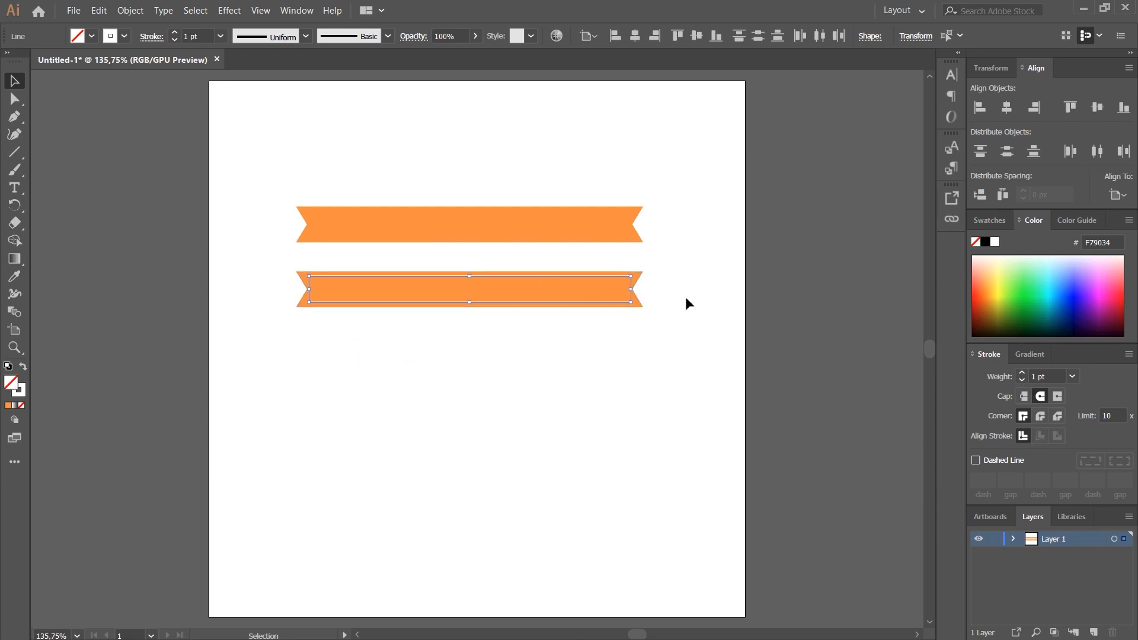
click(297, 10)
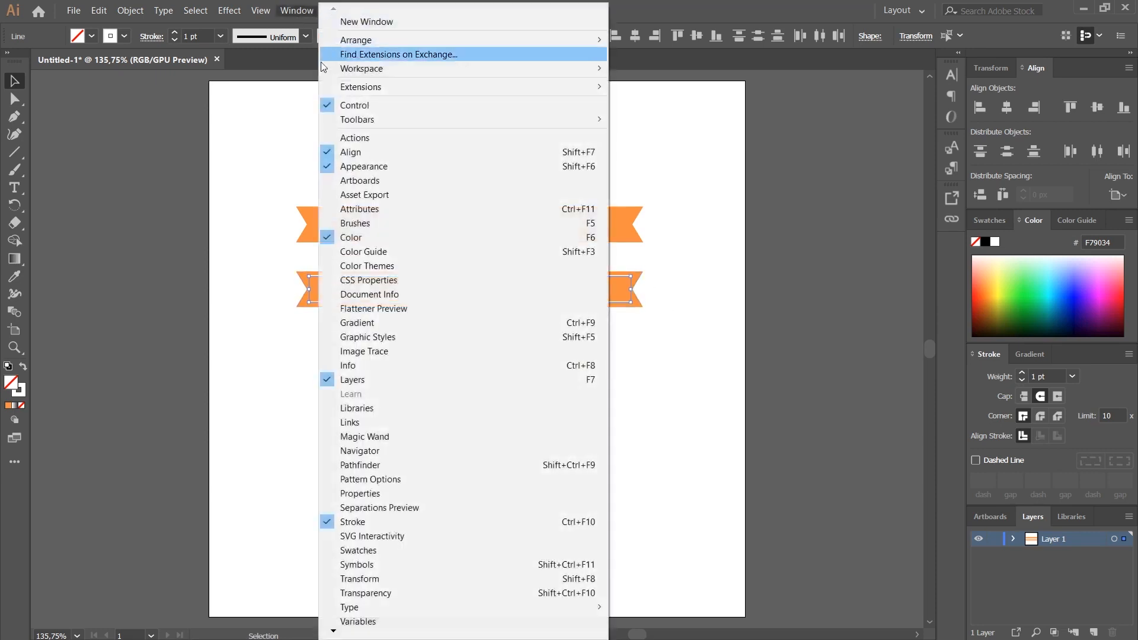
click(354, 224)
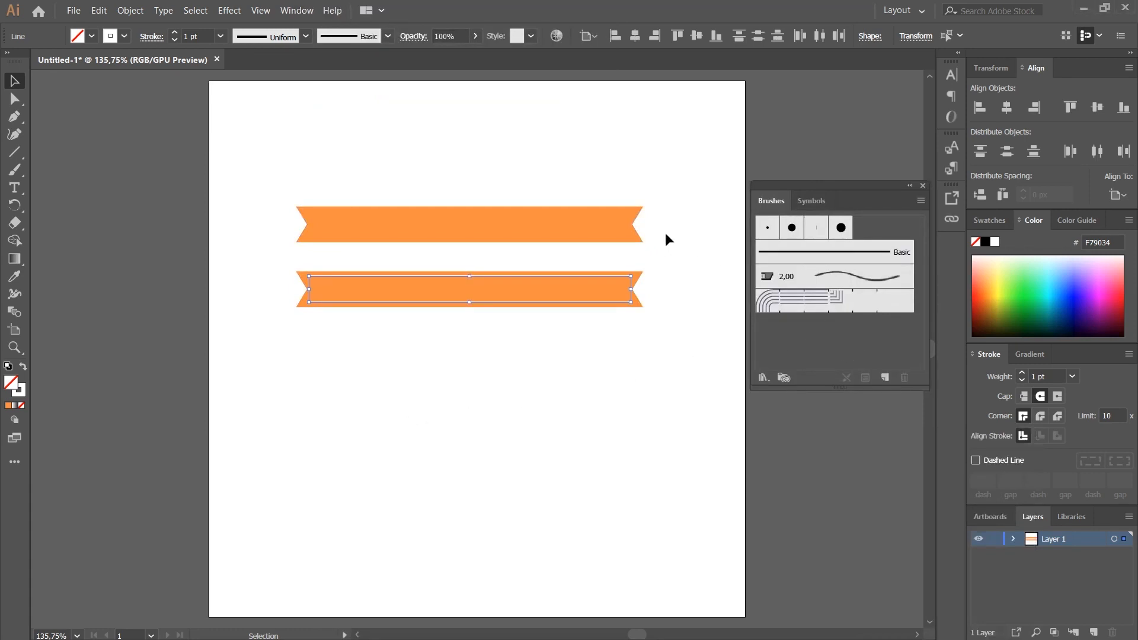
Create an art brush named Ribbon Brush 1 from the plain upper ribbon, keeping the default options
click(534, 232)
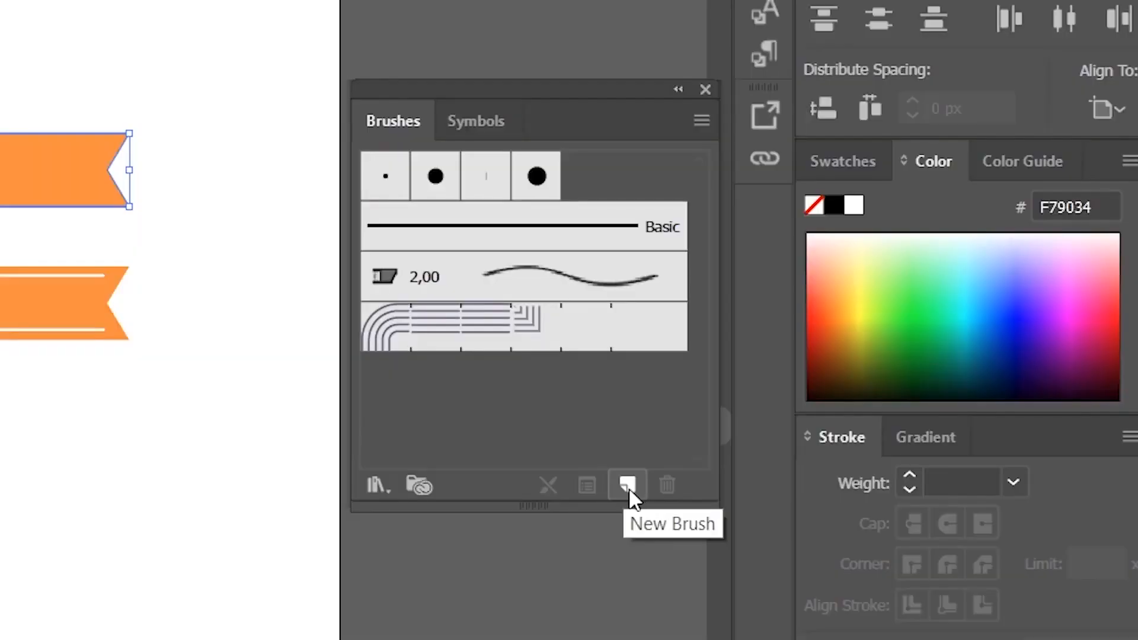
click(631, 491)
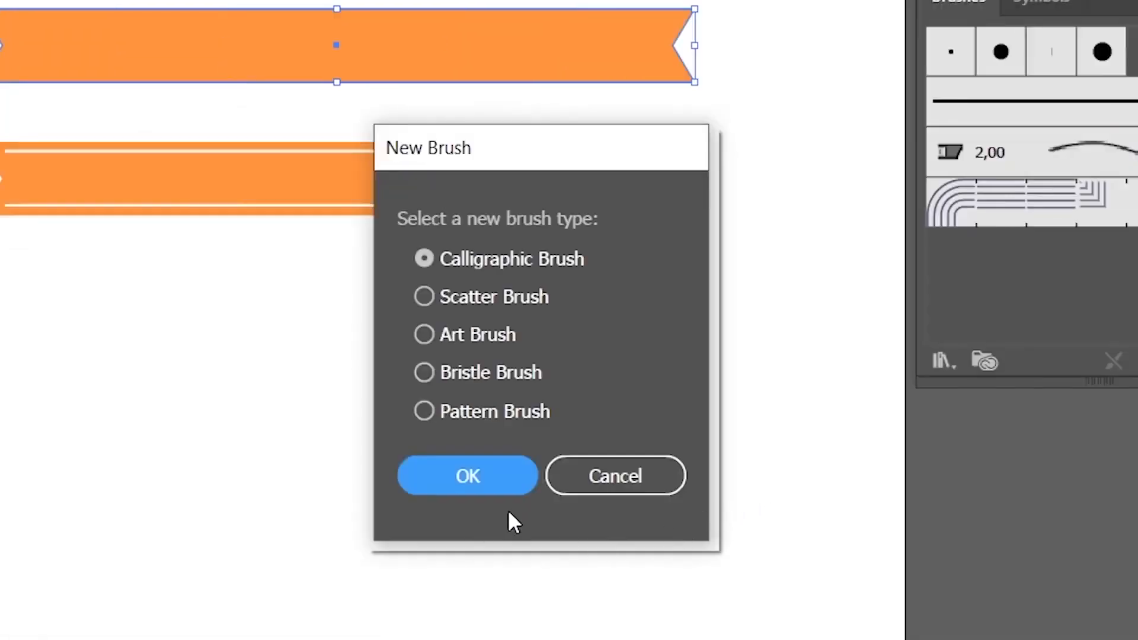
click(431, 335)
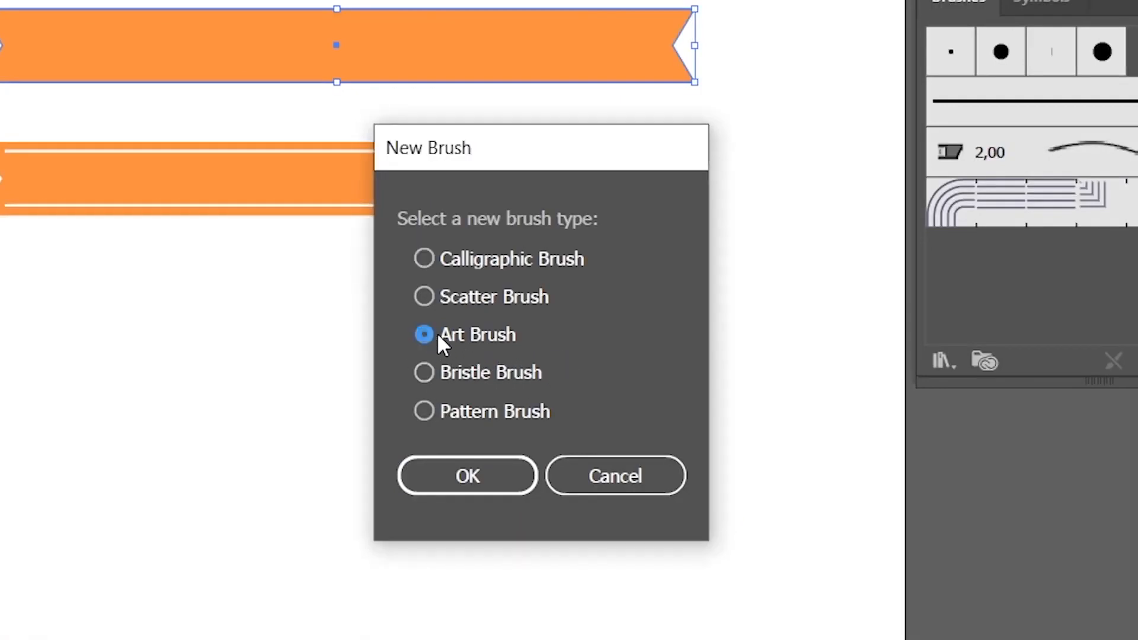
click(465, 490)
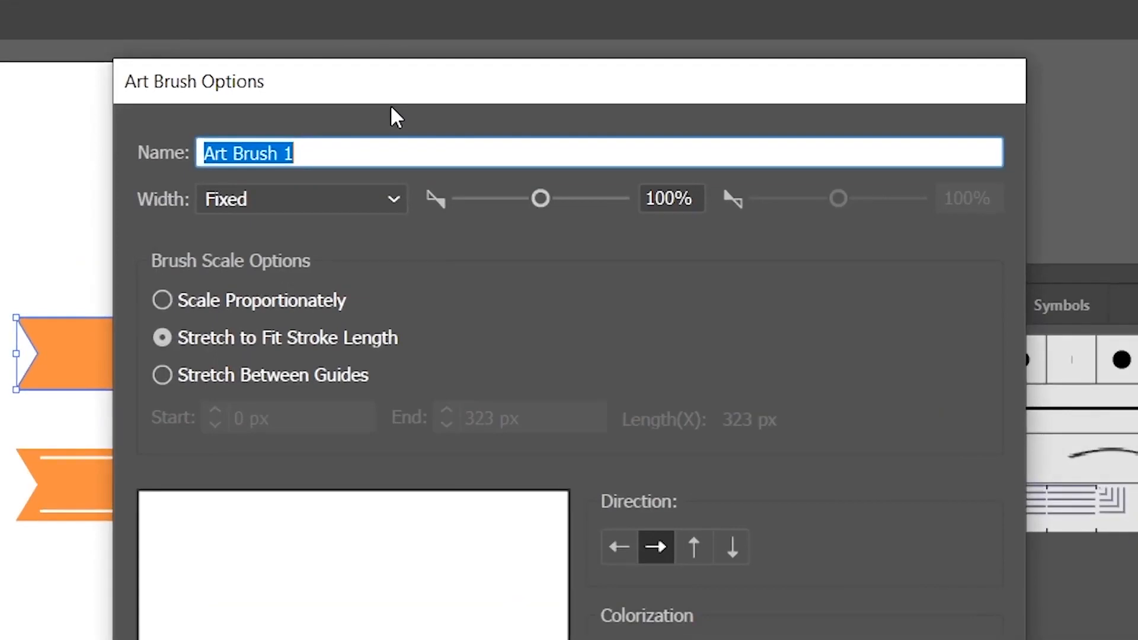
text(Ribbon )
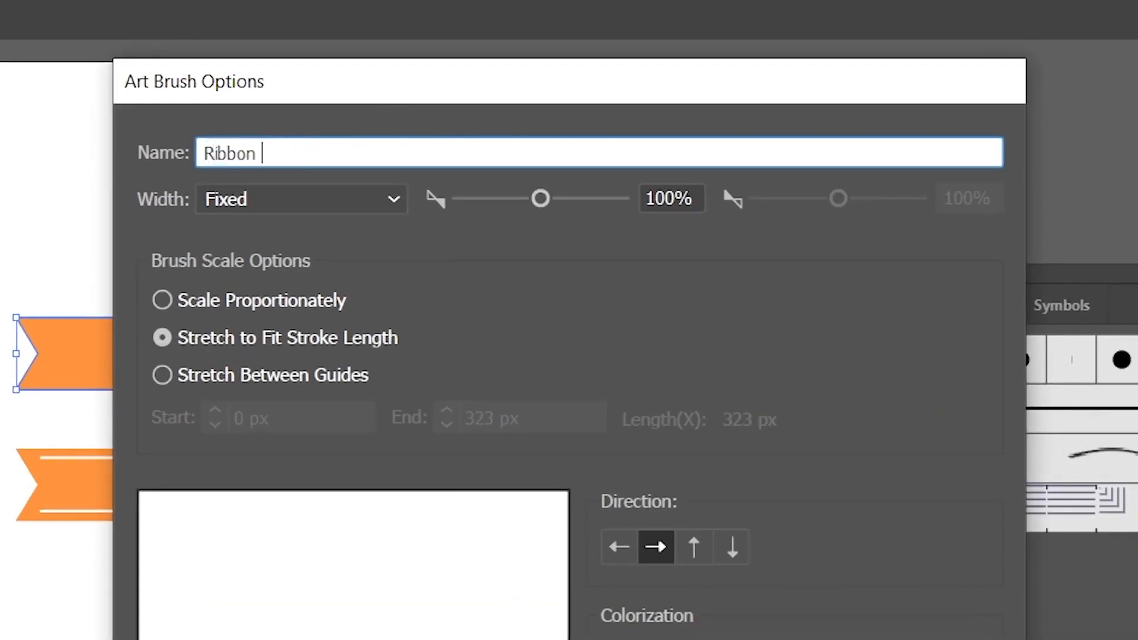
text(Brush 1)
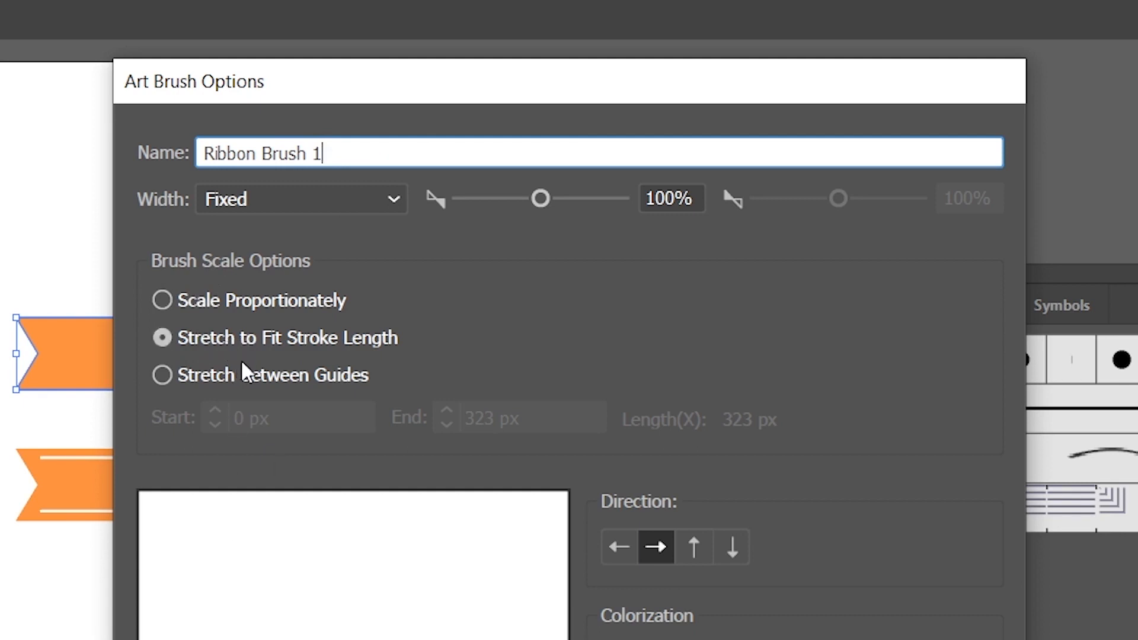
key(Return)
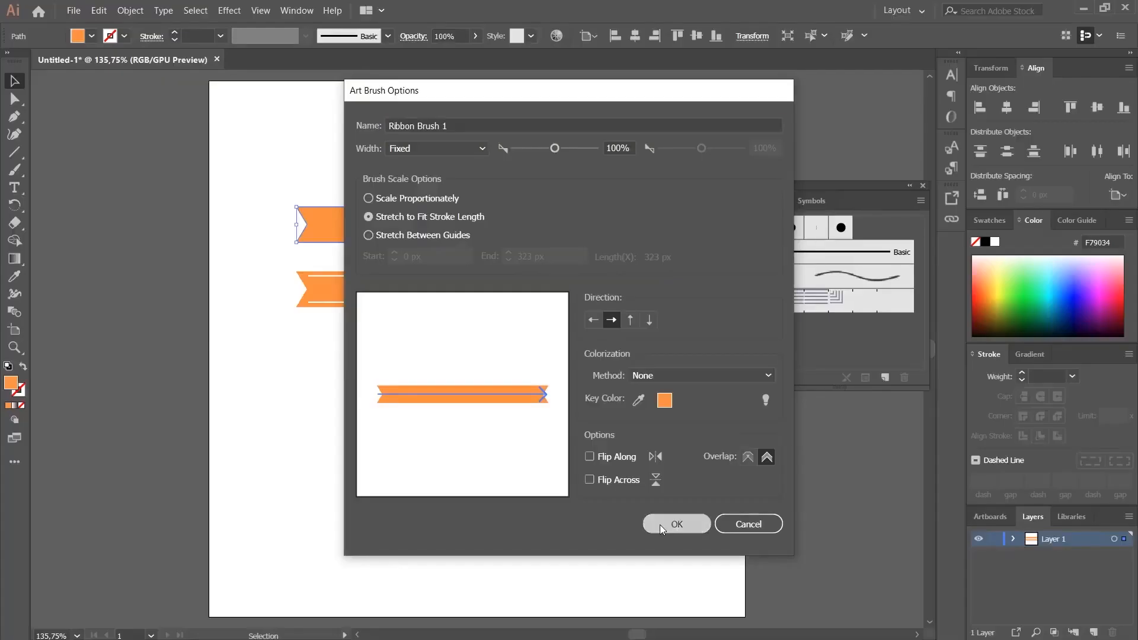
click(761, 554)
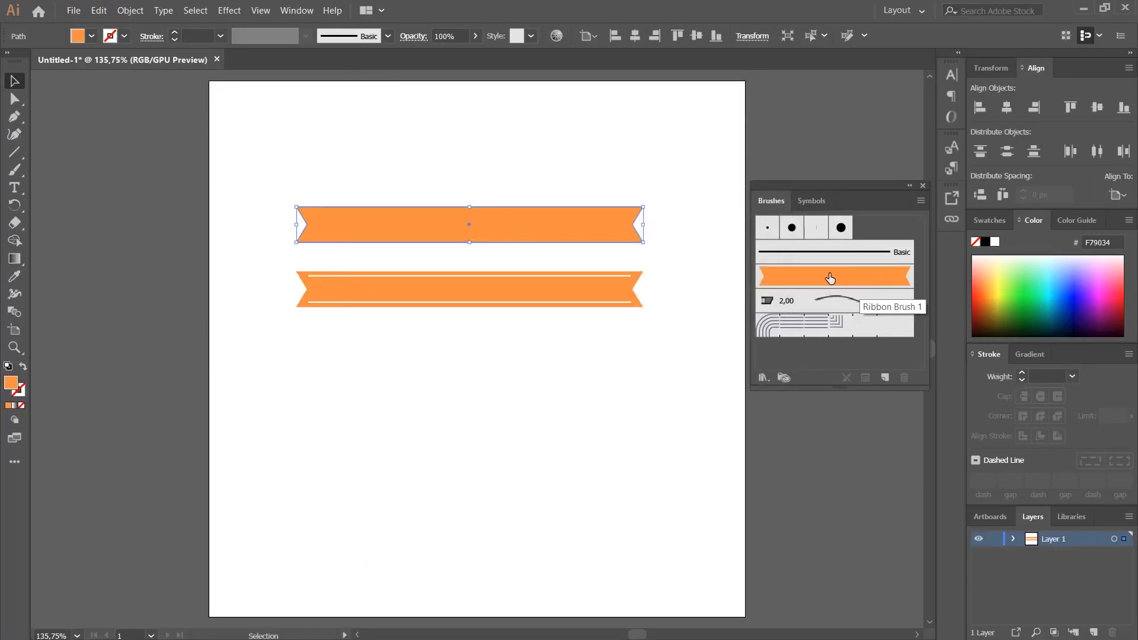
Create an art brush named Ribbon Brush 2 from the lower ribbon together with its two white lines
click(302, 276)
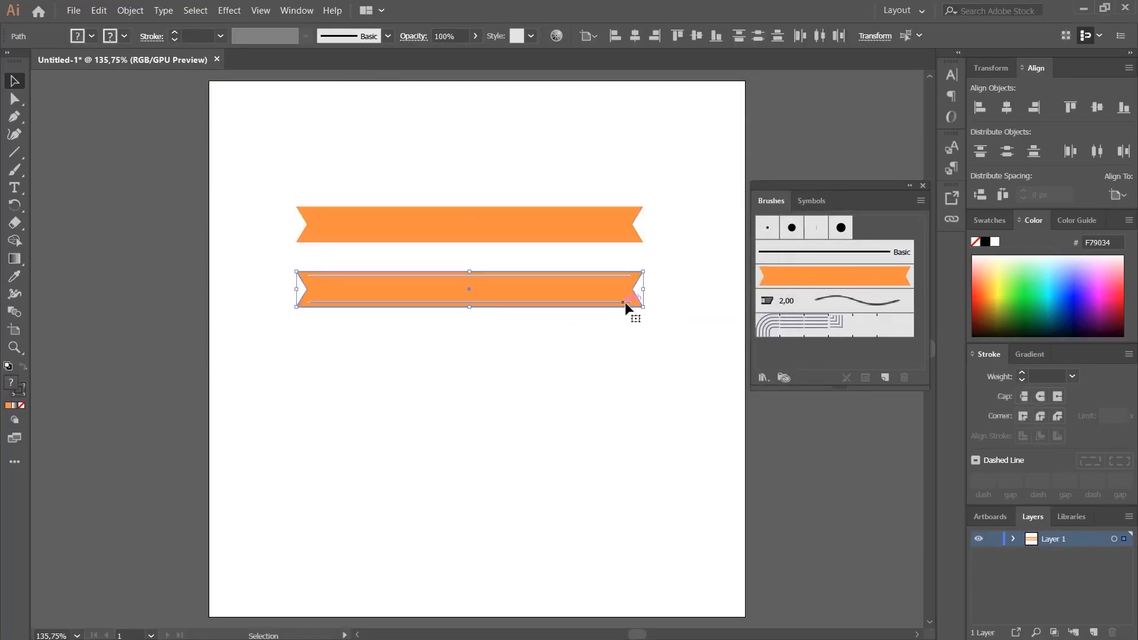
click(883, 378)
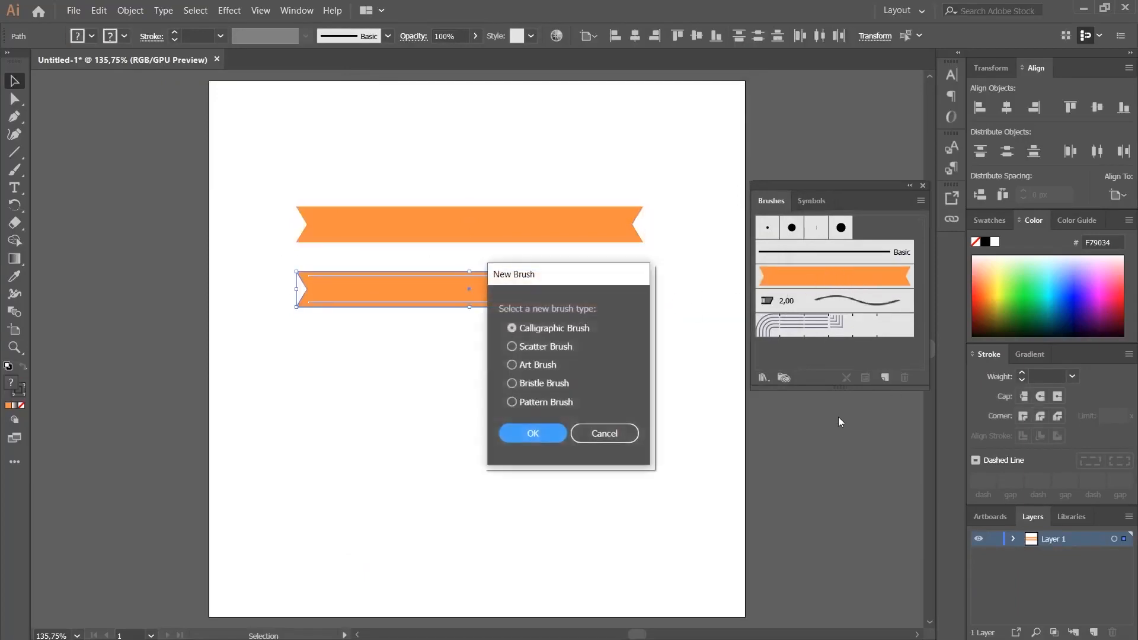
click(520, 365)
click(533, 433)
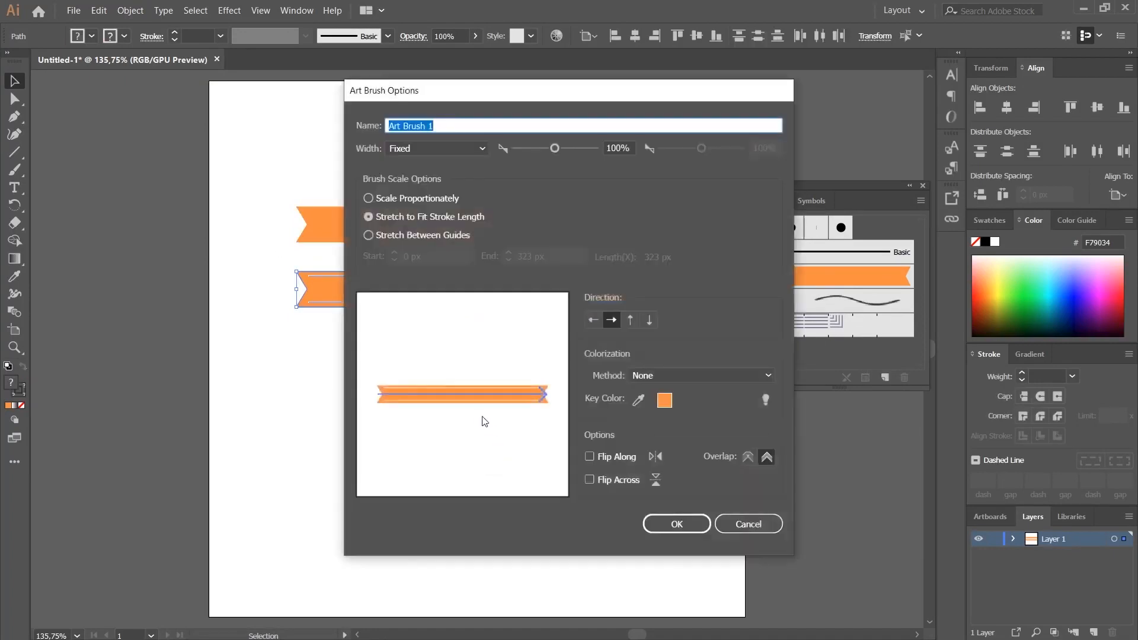
text(Ribbon Brush 2)
click(669, 527)
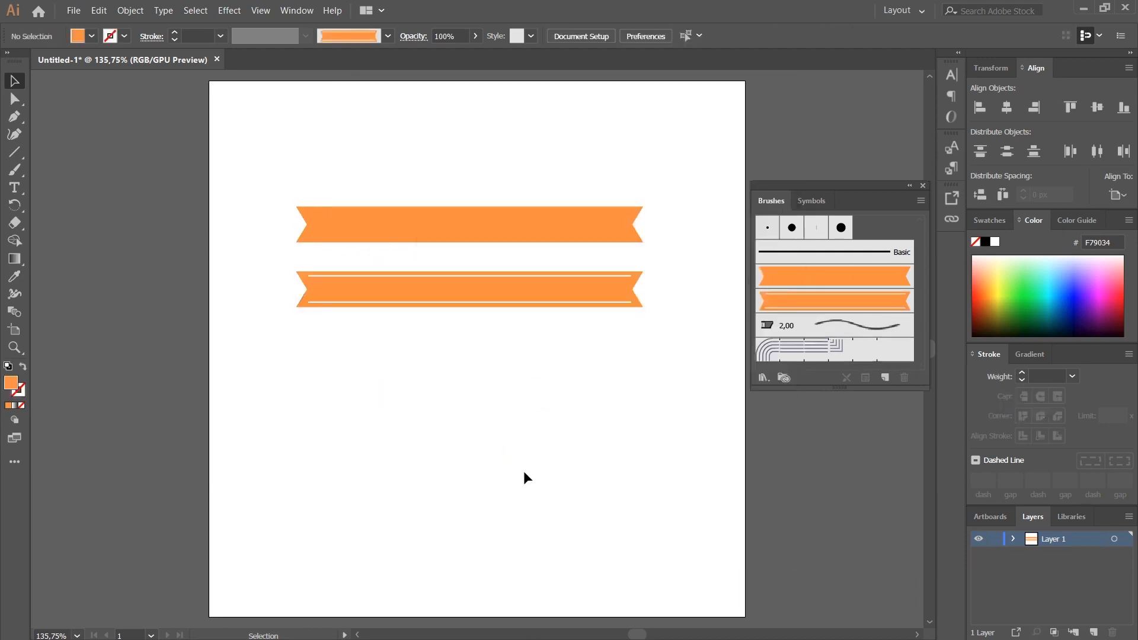
Draw a straight horizontal path with the Pen tool across most of the artboard's width, below the two ribbons
key(p)
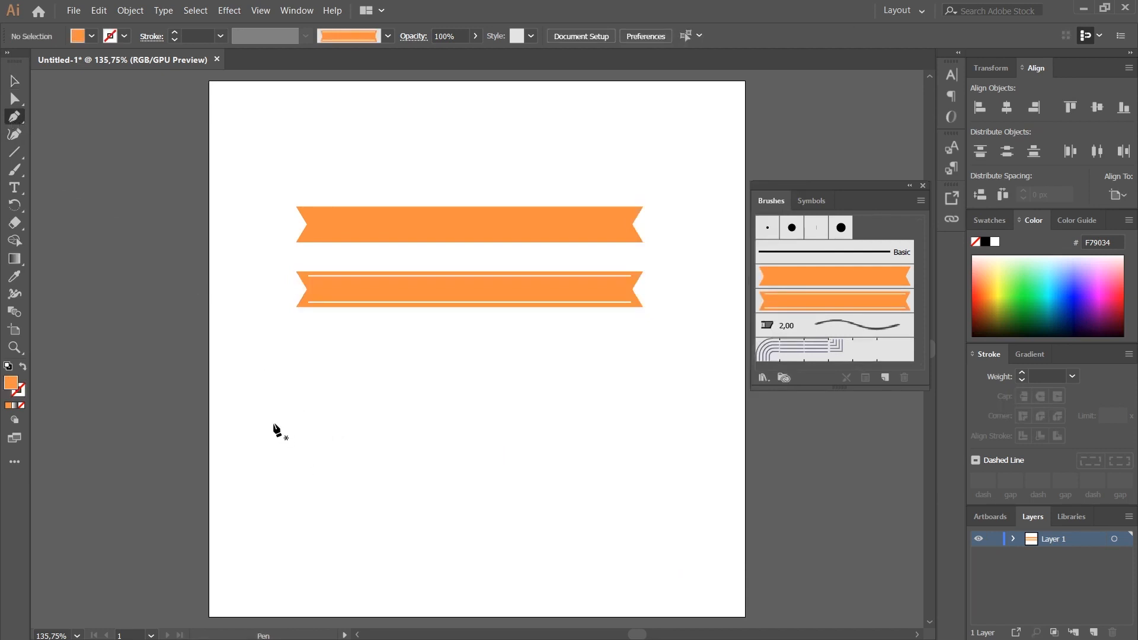
click(264, 457)
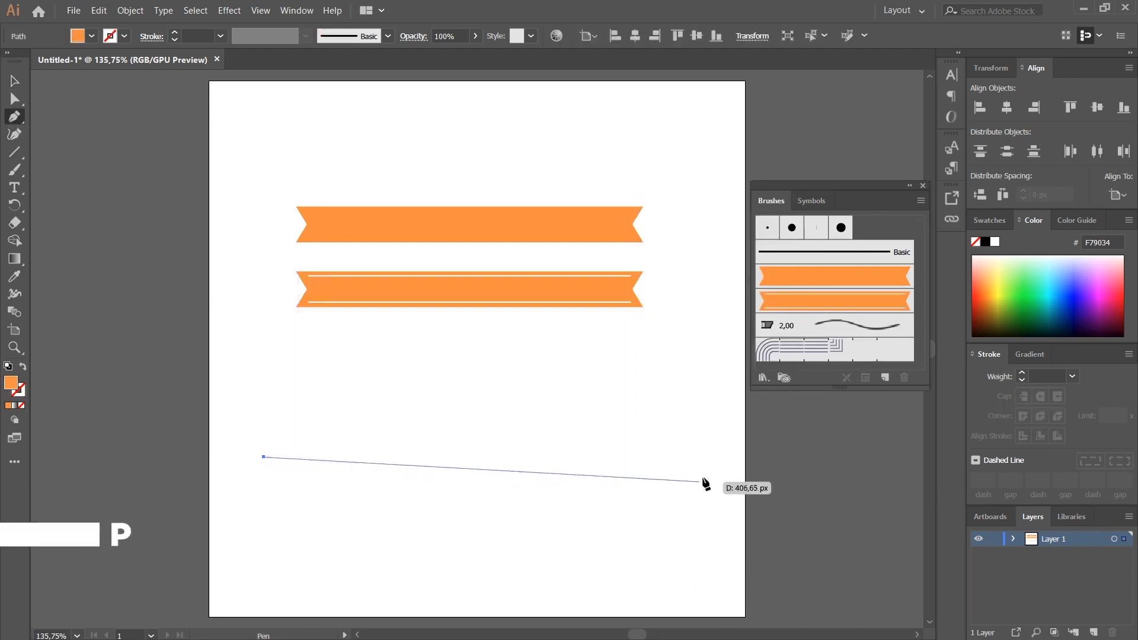
click(704, 456)
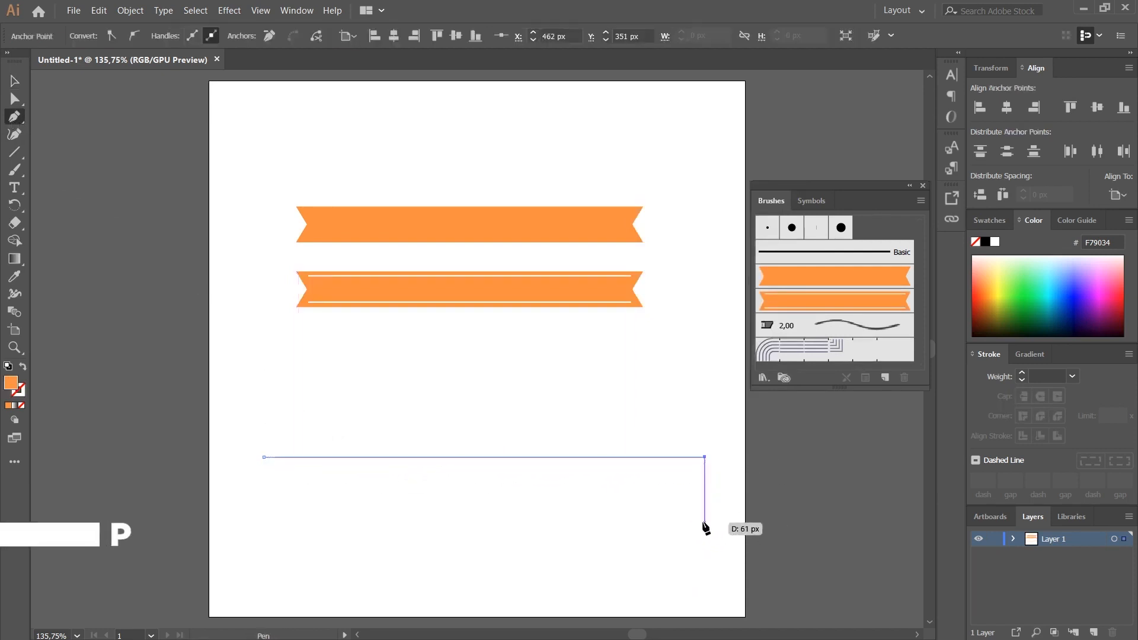
key(Escape)
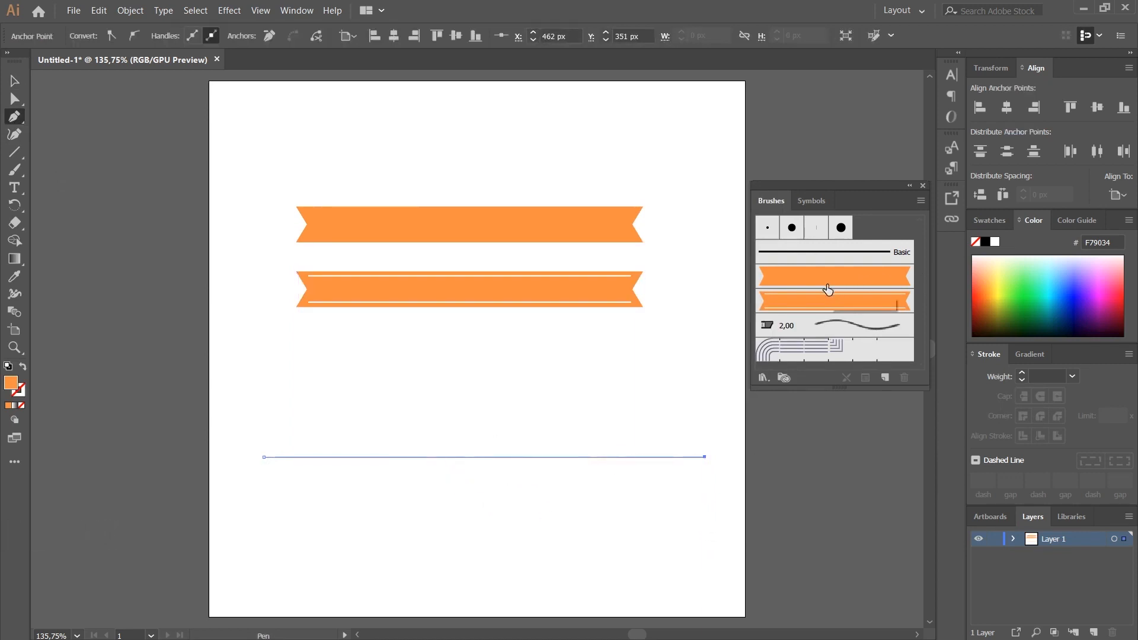
Apply Ribbon Brush 2 to the straight path and move it up to just below the two original ribbons
click(800, 280)
click(785, 302)
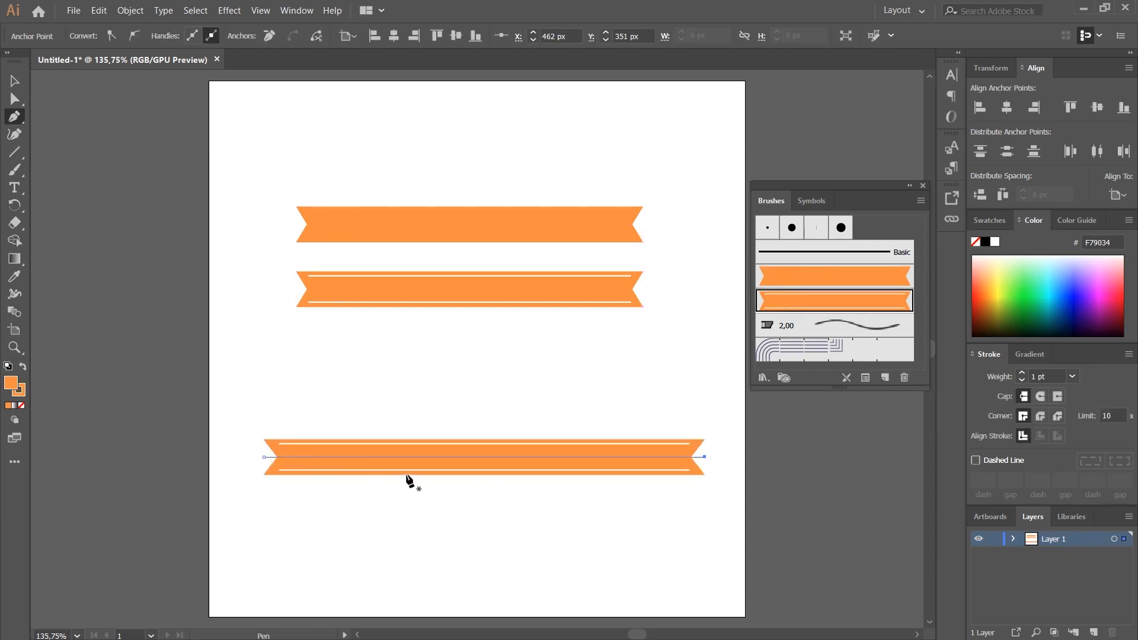
key(v)
drag(431, 467, 432, 371)
Draw an open wavy path with four anchor points across the empty lower part of the artboard
key(p)
click(257, 519)
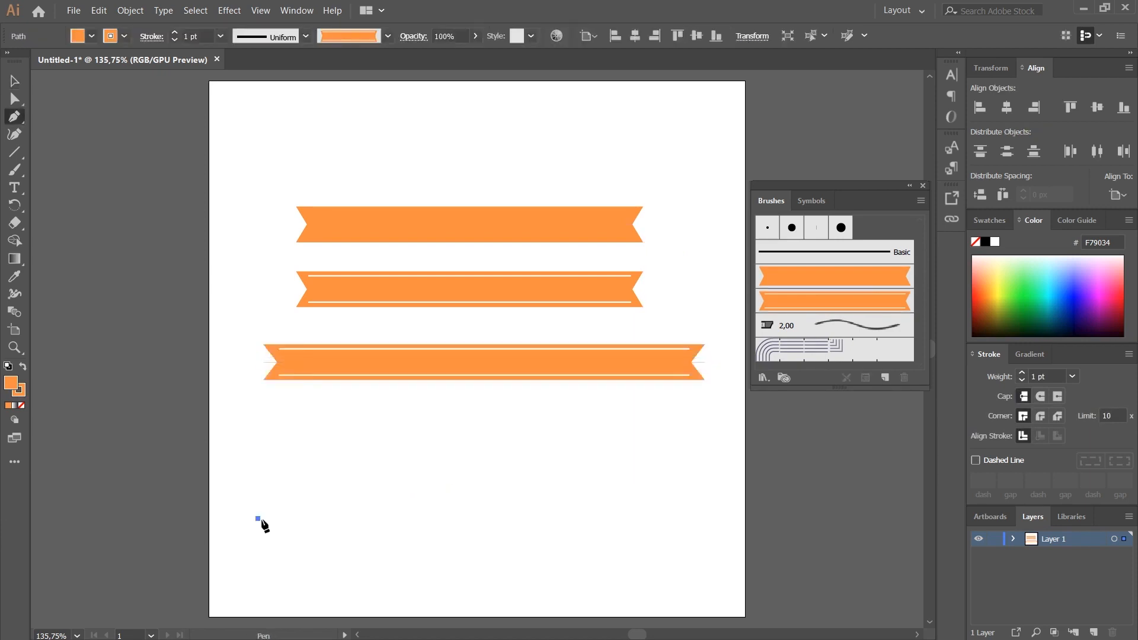
drag(374, 440, 507, 439)
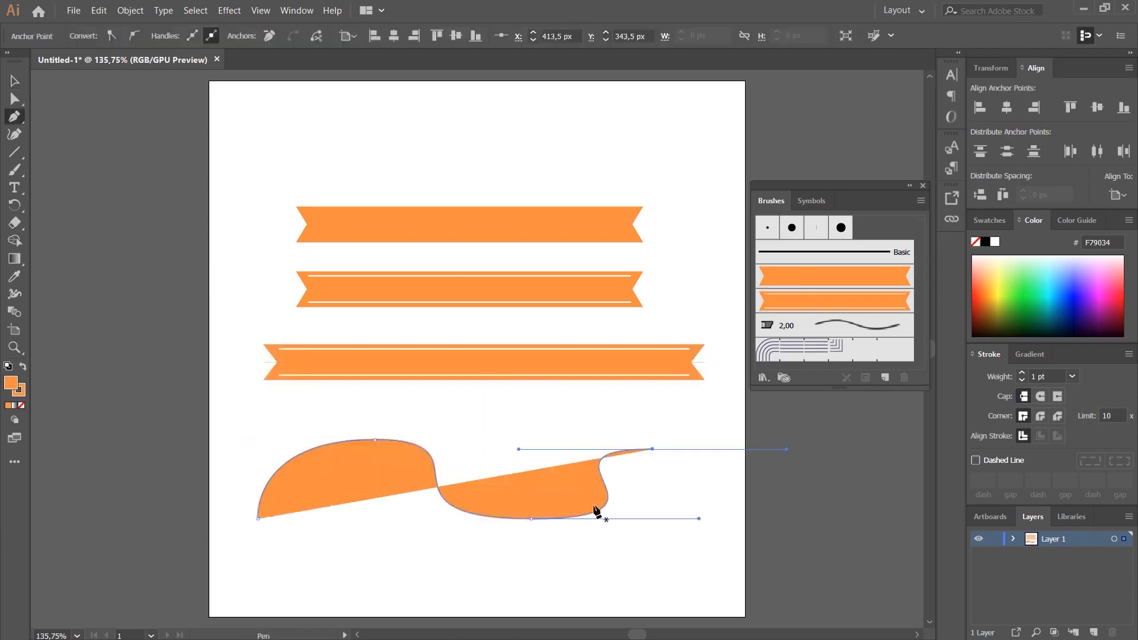
key(Escape)
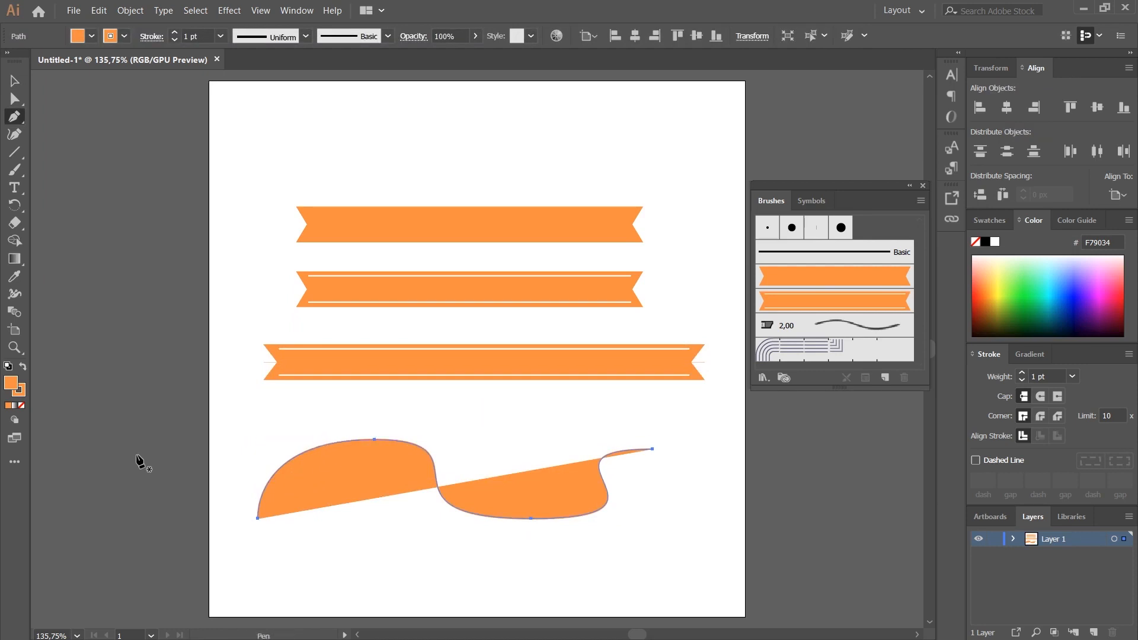
Set the wavy path's fill to None and apply Ribbon Brush 1 to its stroke
click(92, 40)
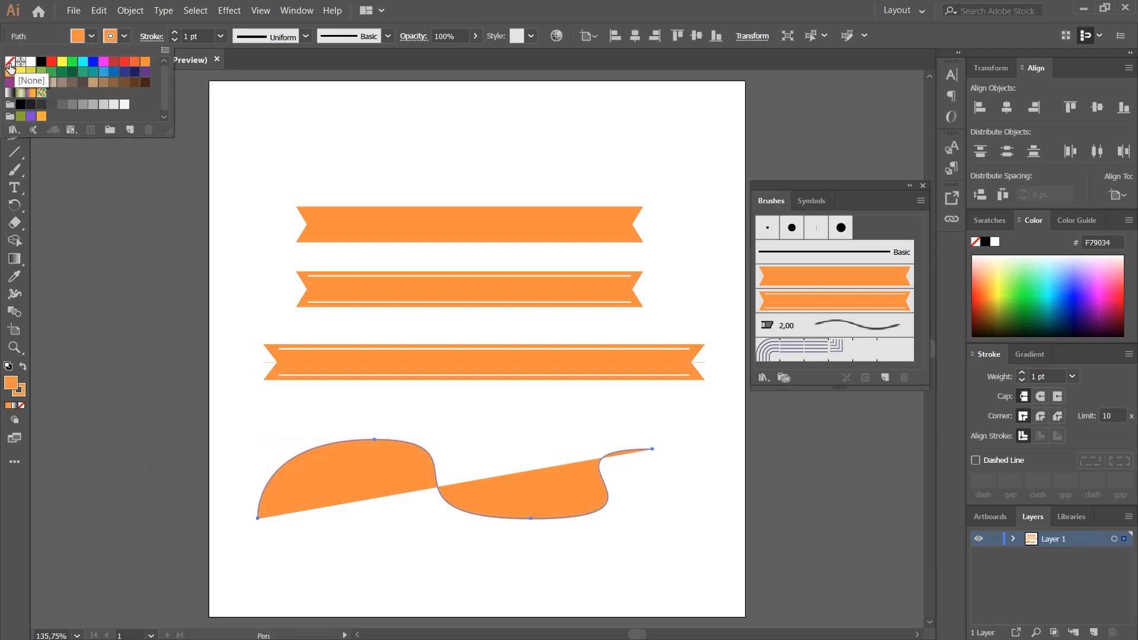
click(9, 61)
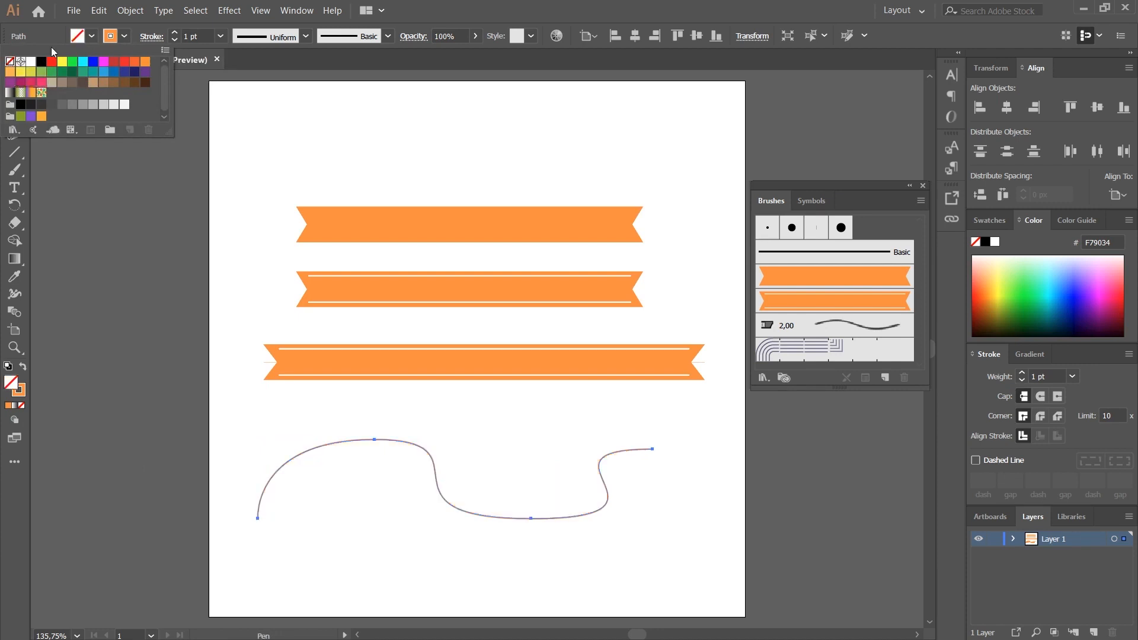
click(583, 526)
key(v)
click(548, 522)
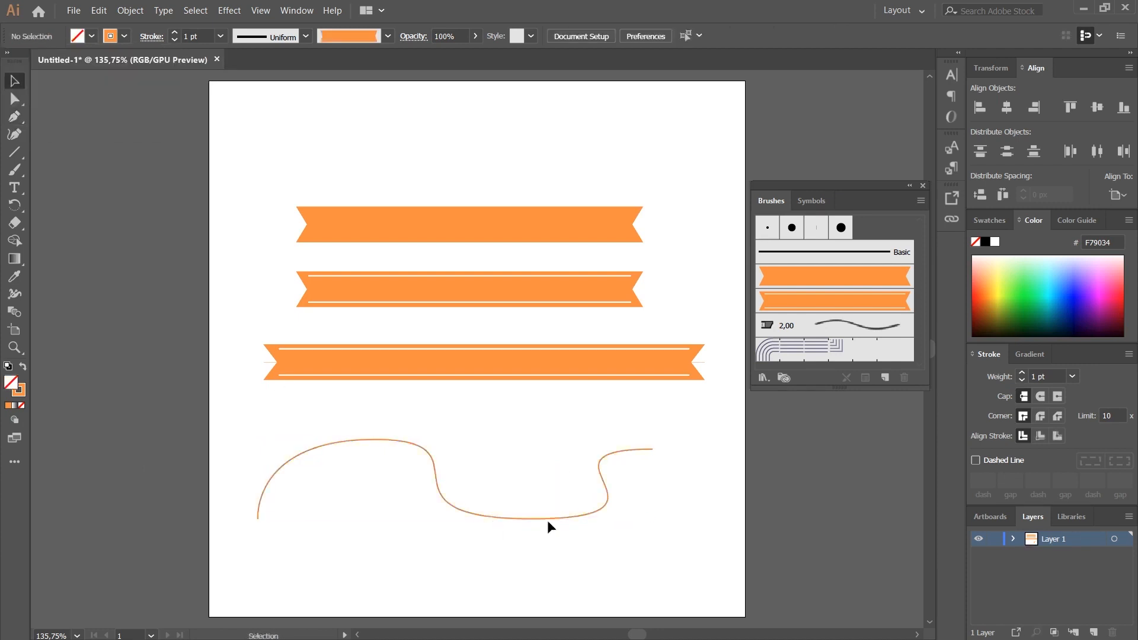
click(549, 520)
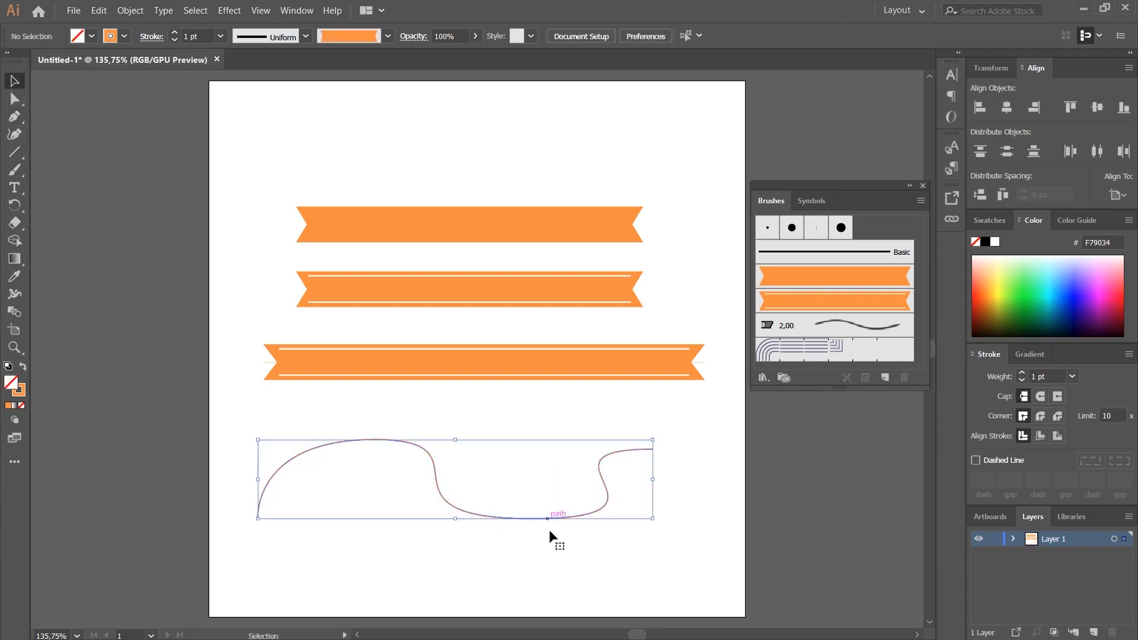
click(821, 283)
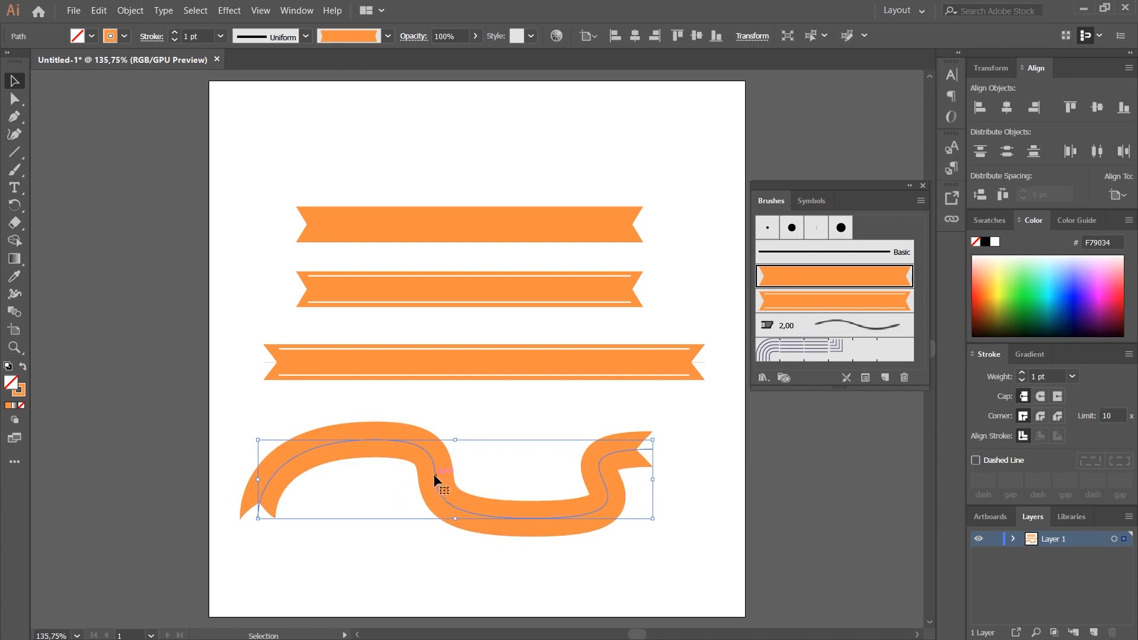
Delete the wavy ribbon and draw a gentler S-shaped path with two smooth anchor points in its place
key(p)
key(Delete)
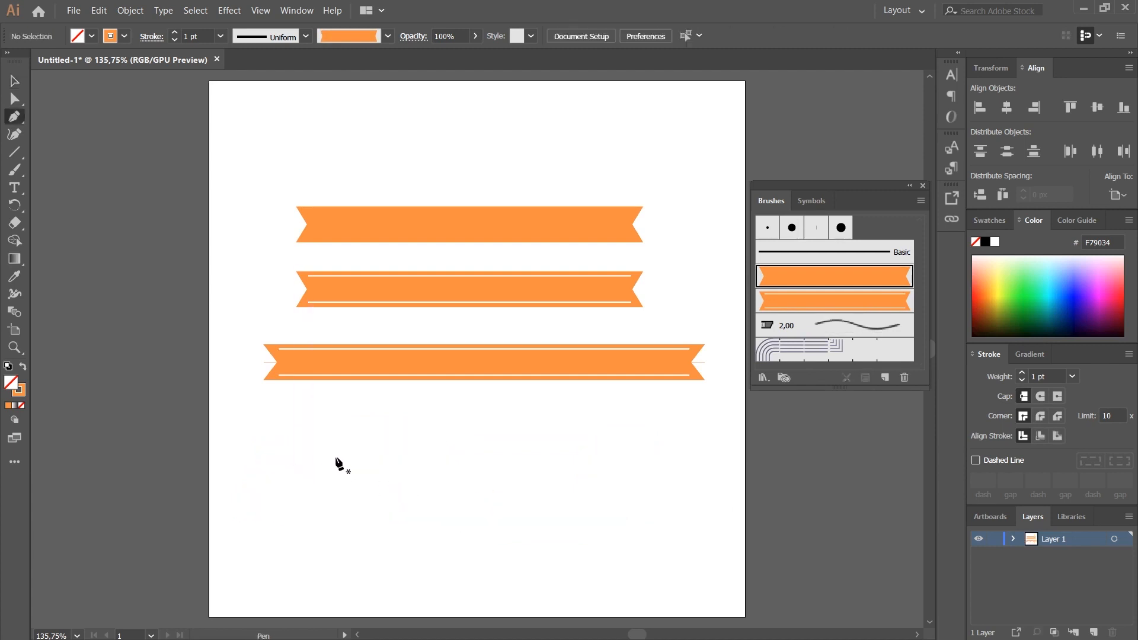
drag(334, 469, 421, 440)
drag(595, 508, 713, 471)
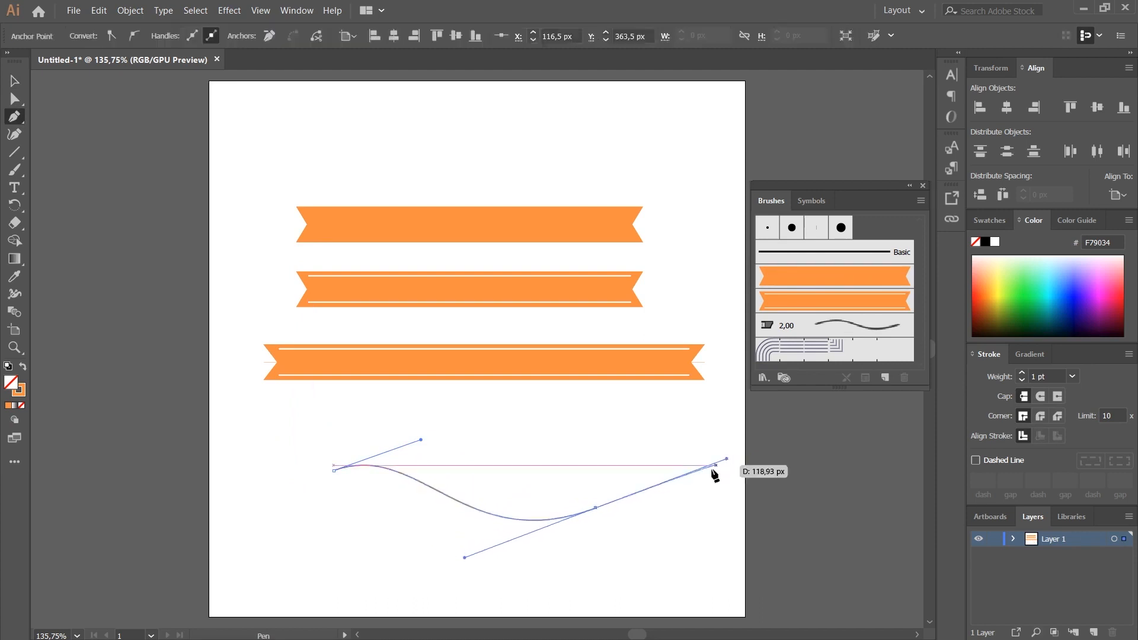
Try Ribbon Brush 1 on the S-shaped path and replace it with Ribbon Brush 2
click(794, 287)
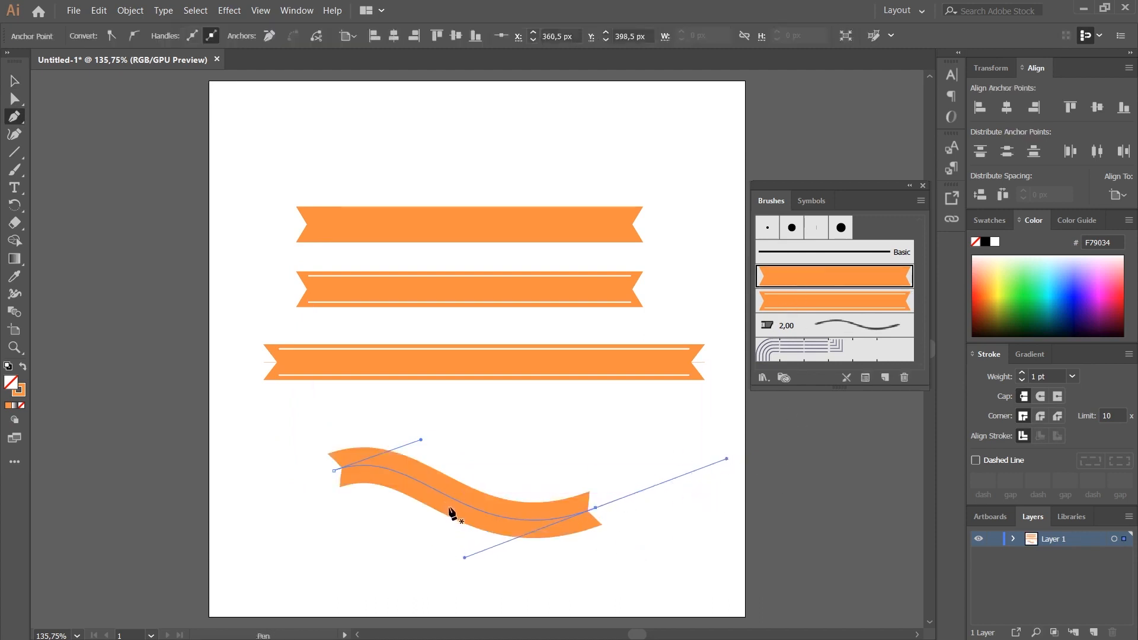
key(v)
click(800, 302)
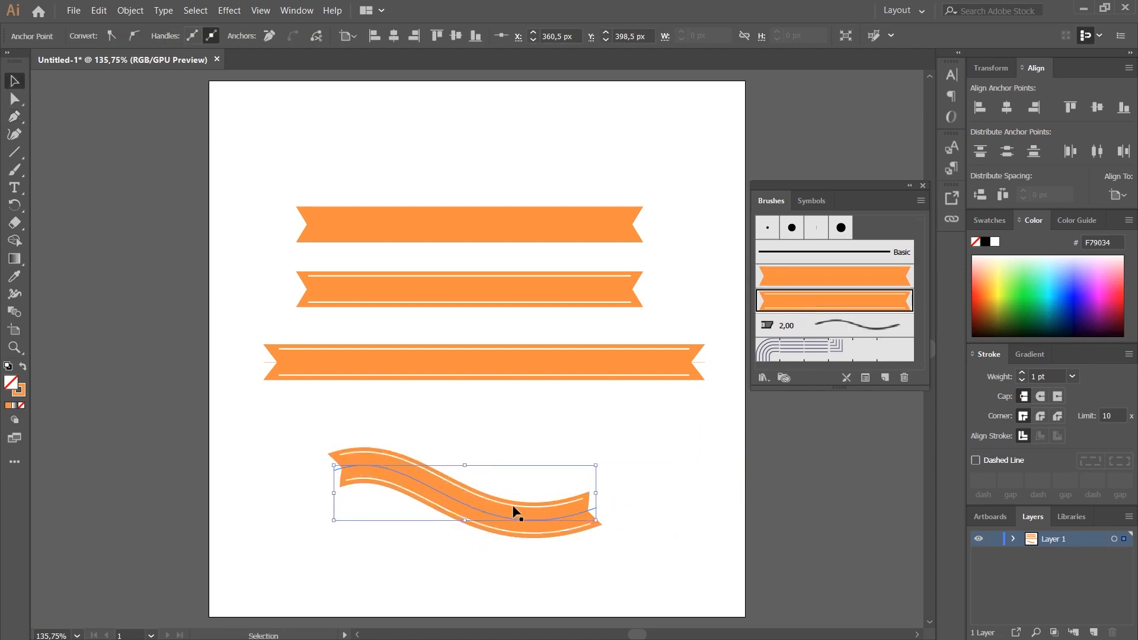
Reshape the curved ribbon by moving its right end anchor point up and outward to flatten the wave
key(space)
drag(497, 529, 499, 503)
key(a)
key(ctrl+0)
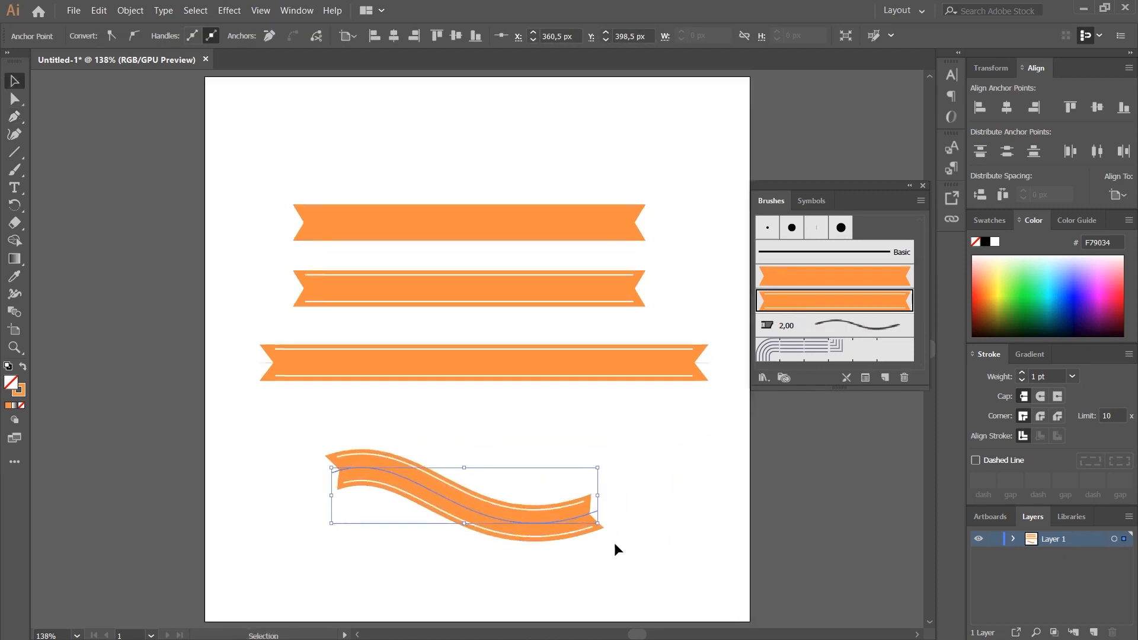
key(a)
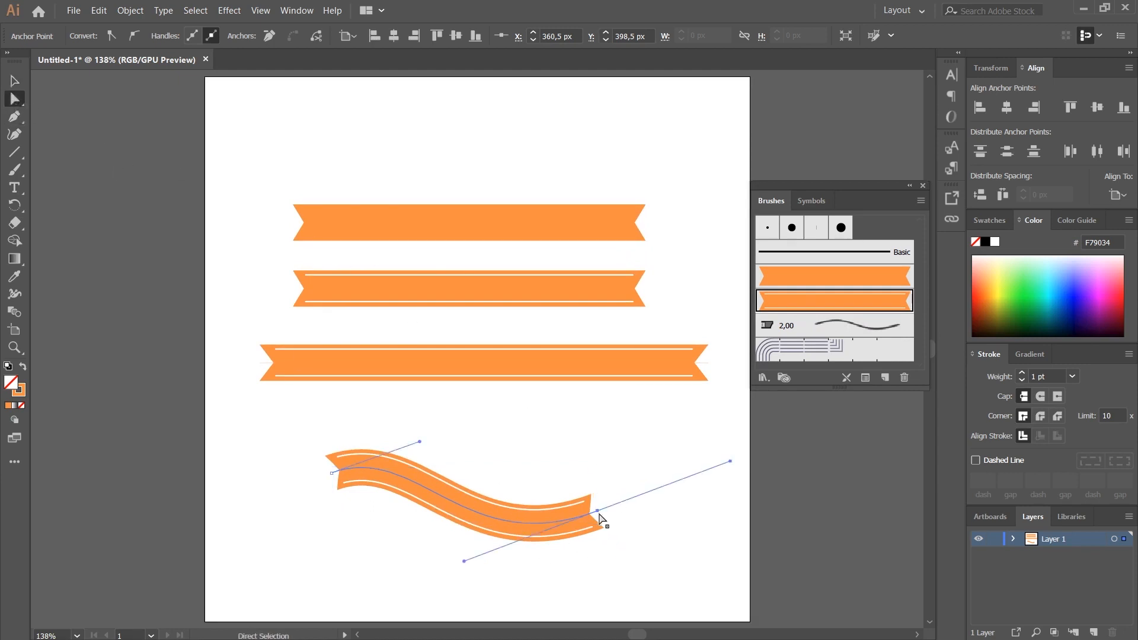
drag(597, 511, 648, 456)
click(503, 523)
click(632, 468)
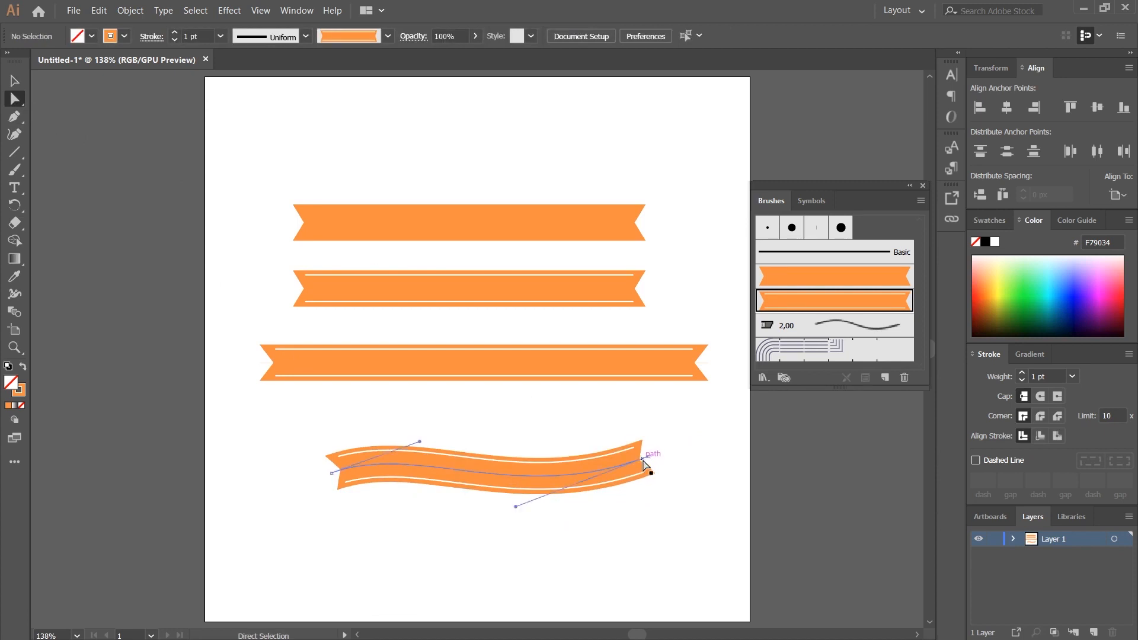
Deepen the curved ribbon's S-wave by lengthening and steepening the direction handles at its right and left end anchor points
click(509, 548)
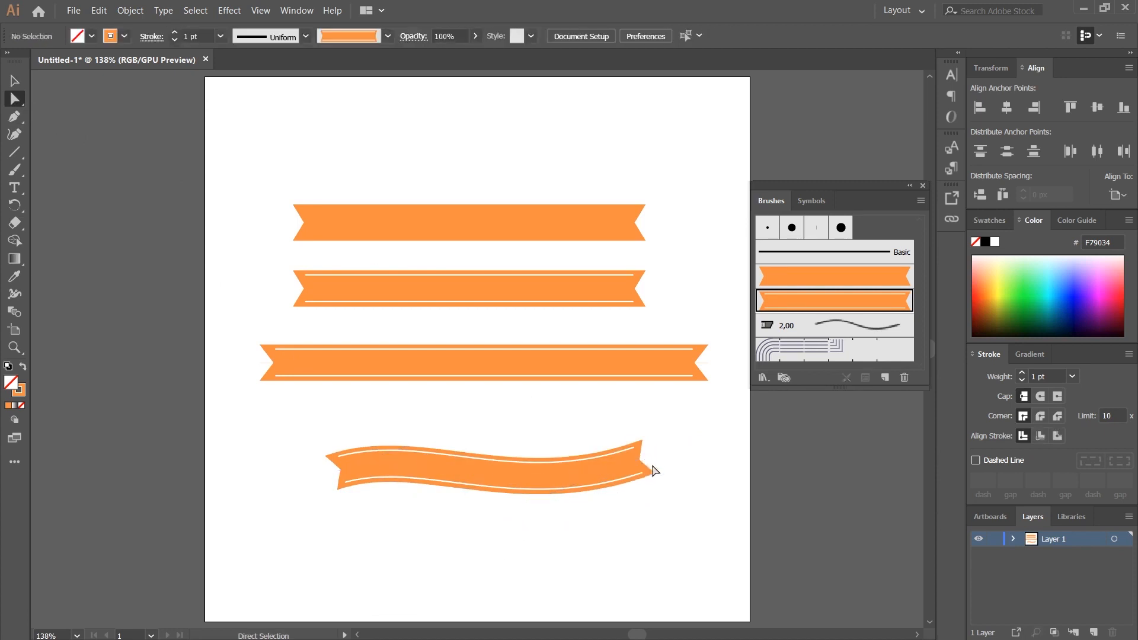
drag(644, 466, 476, 564)
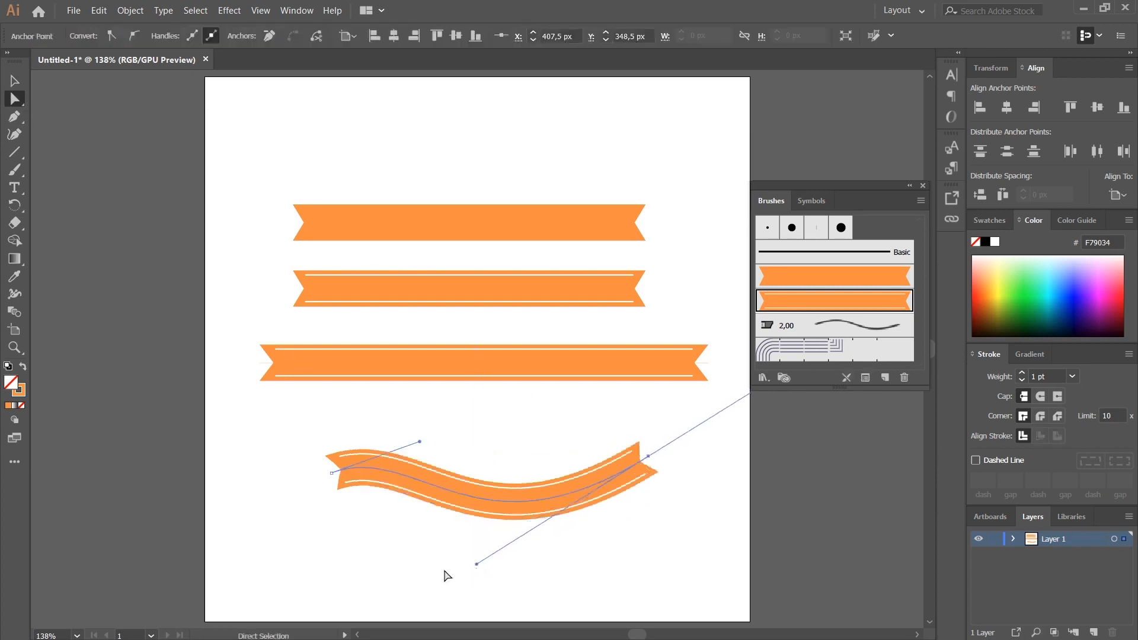
drag(334, 476, 419, 524)
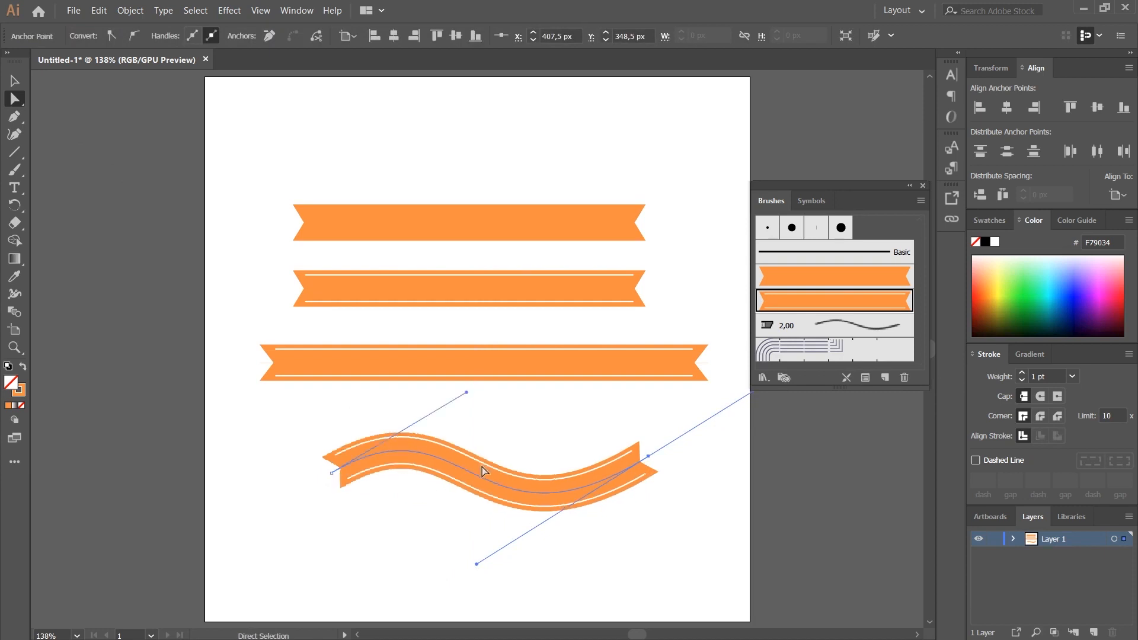
Try stroke weights of 0,5 pt, 3 pt and 2 pt on the whole curved ribbon, returning to 0,5 pt
key(v)
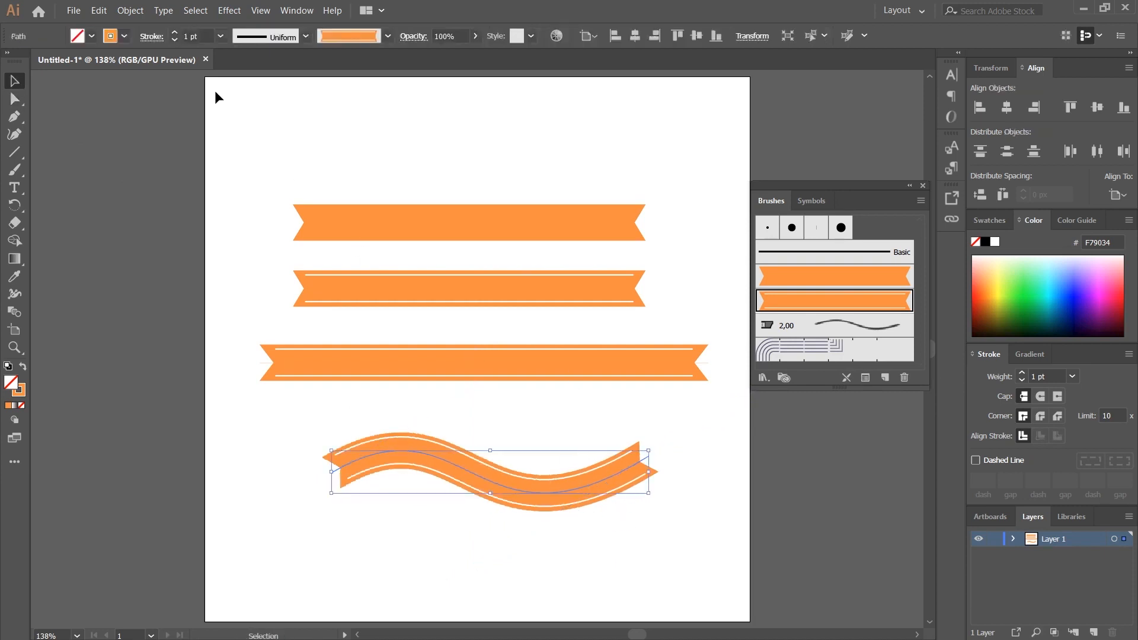
click(219, 36)
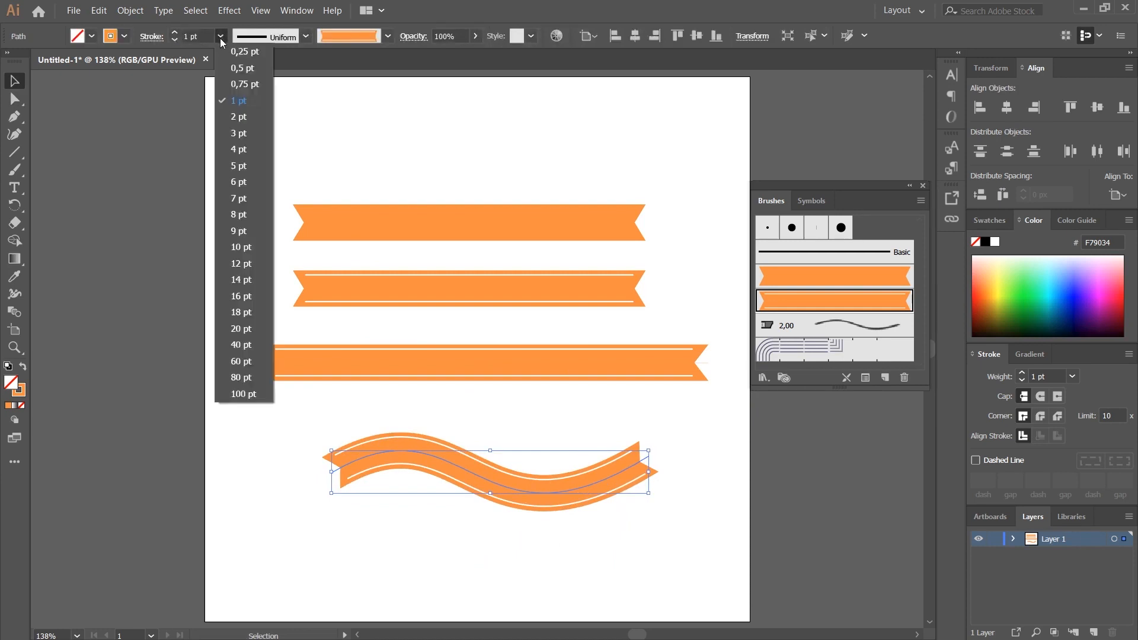
click(247, 71)
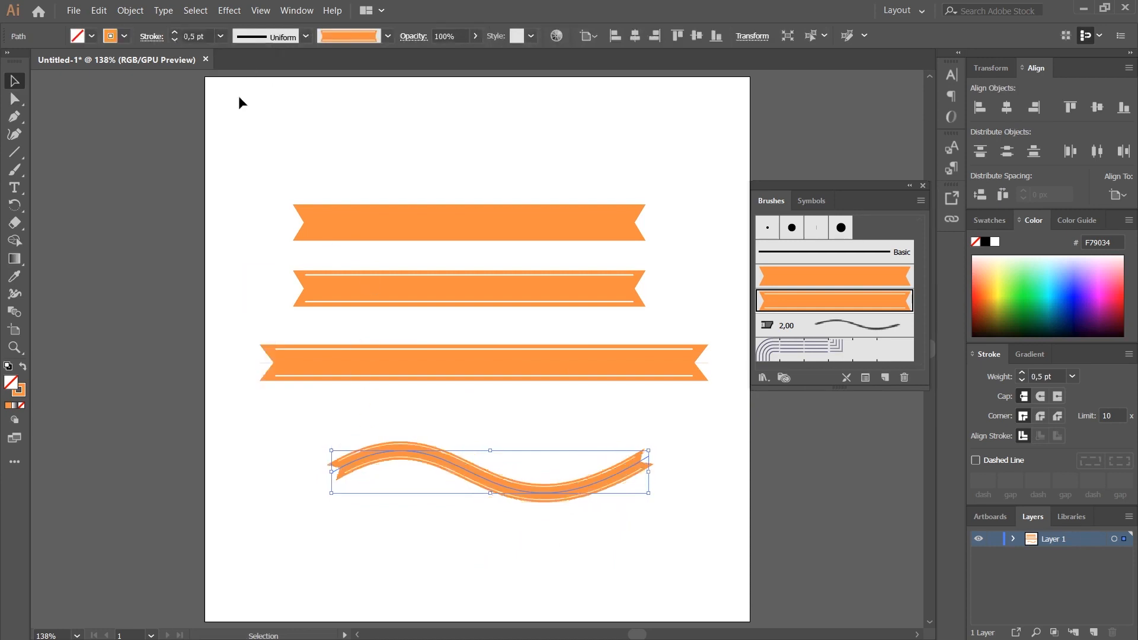
click(219, 36)
click(247, 135)
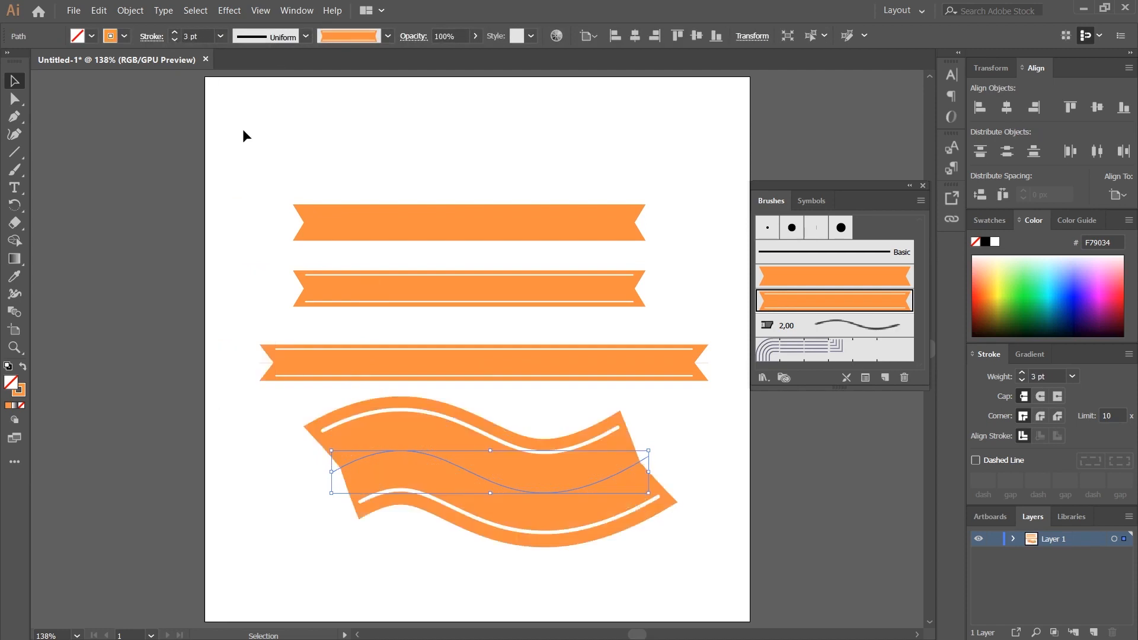
click(220, 37)
click(242, 115)
click(220, 36)
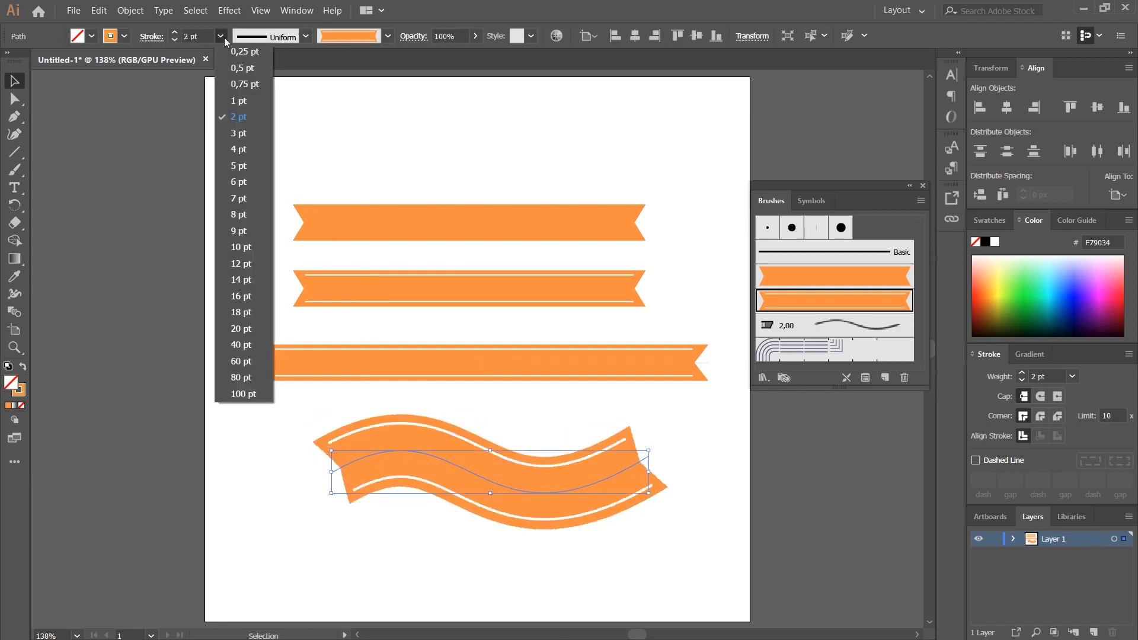
click(252, 68)
Set the curved ribbon's stroke weight to 0,75 pt
click(219, 36)
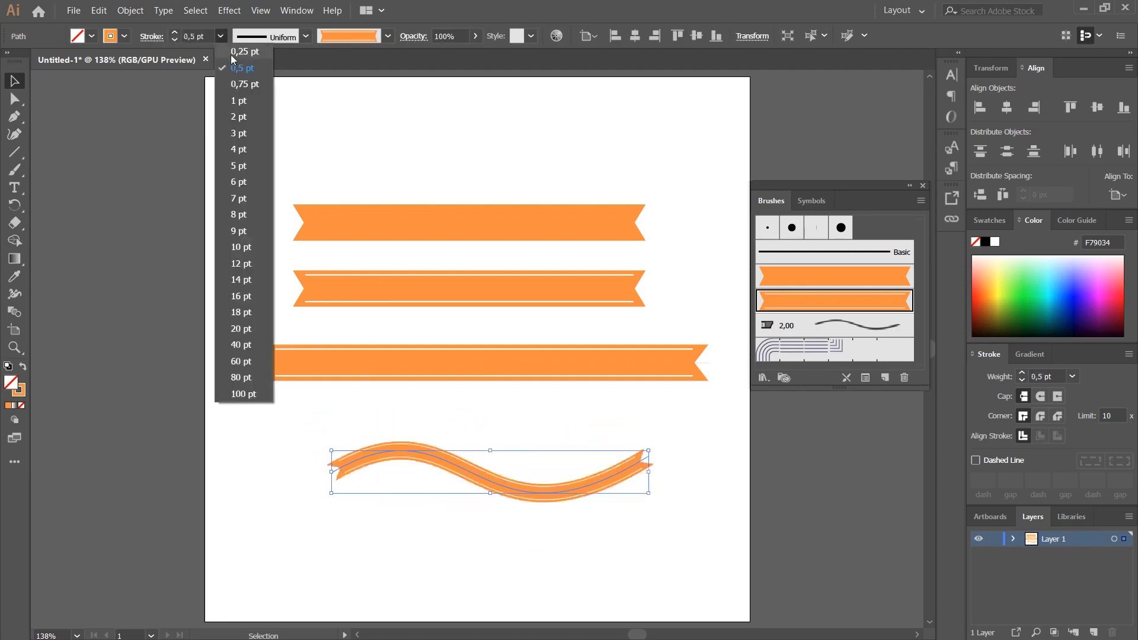
click(248, 84)
click(373, 376)
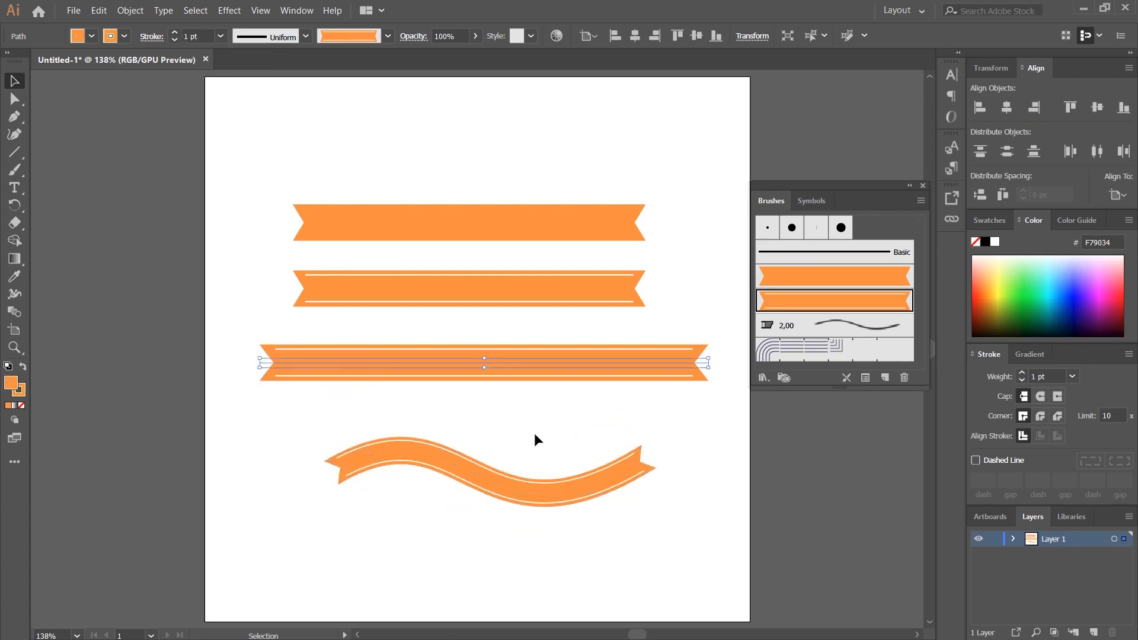
Select the curved ribbon and expand its appearance to turn the brush stroke into editable shapes
drag(517, 434, 448, 535)
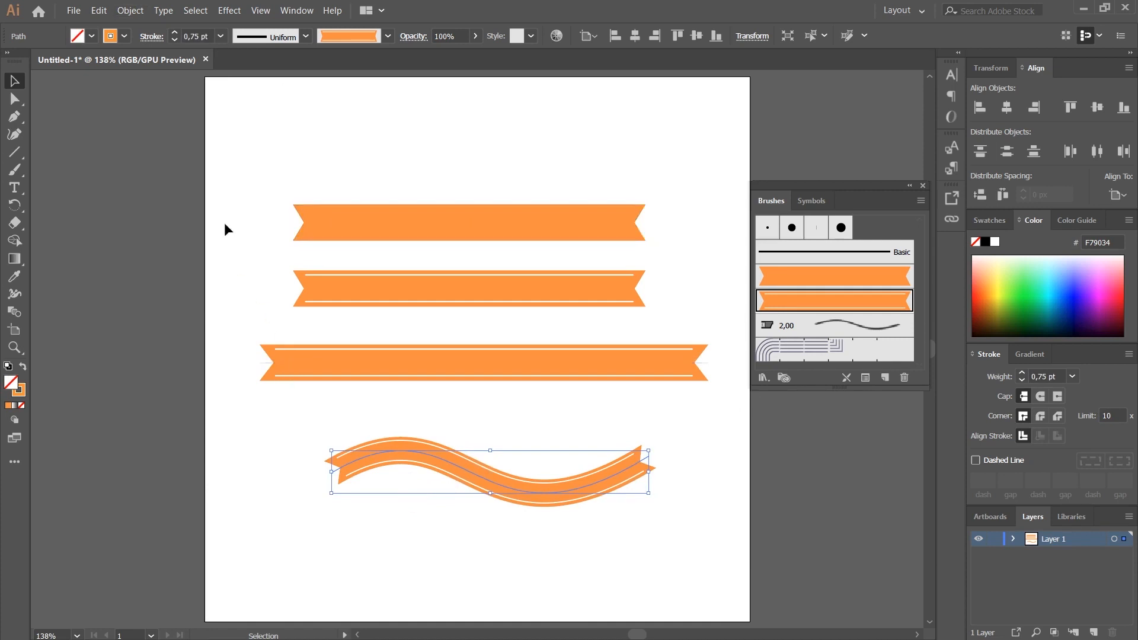
click(130, 10)
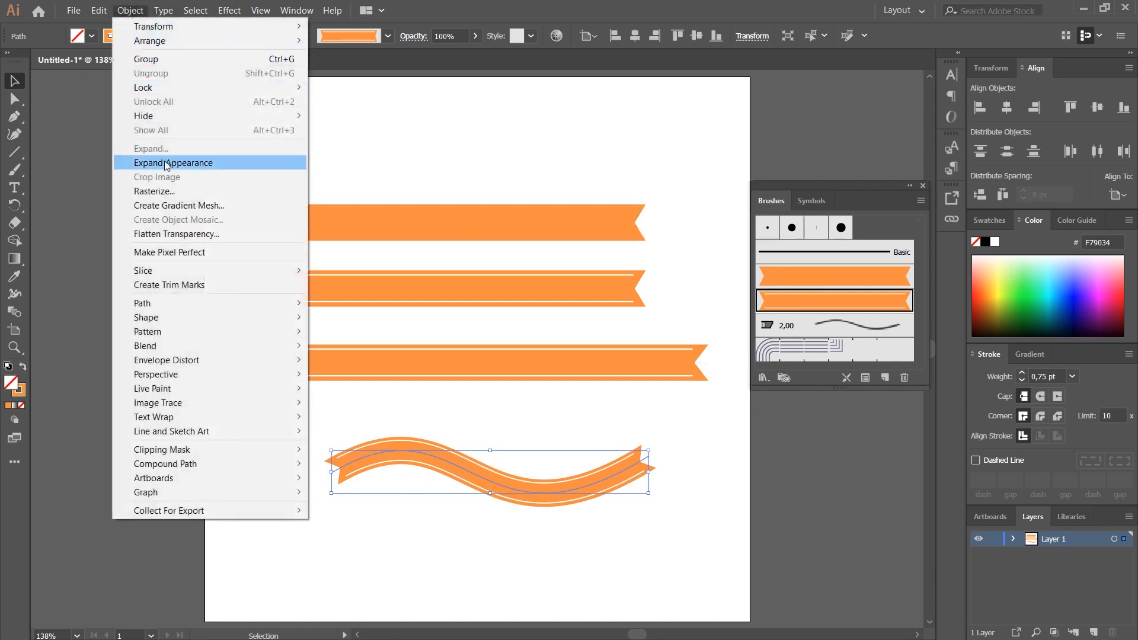
click(137, 163)
click(501, 564)
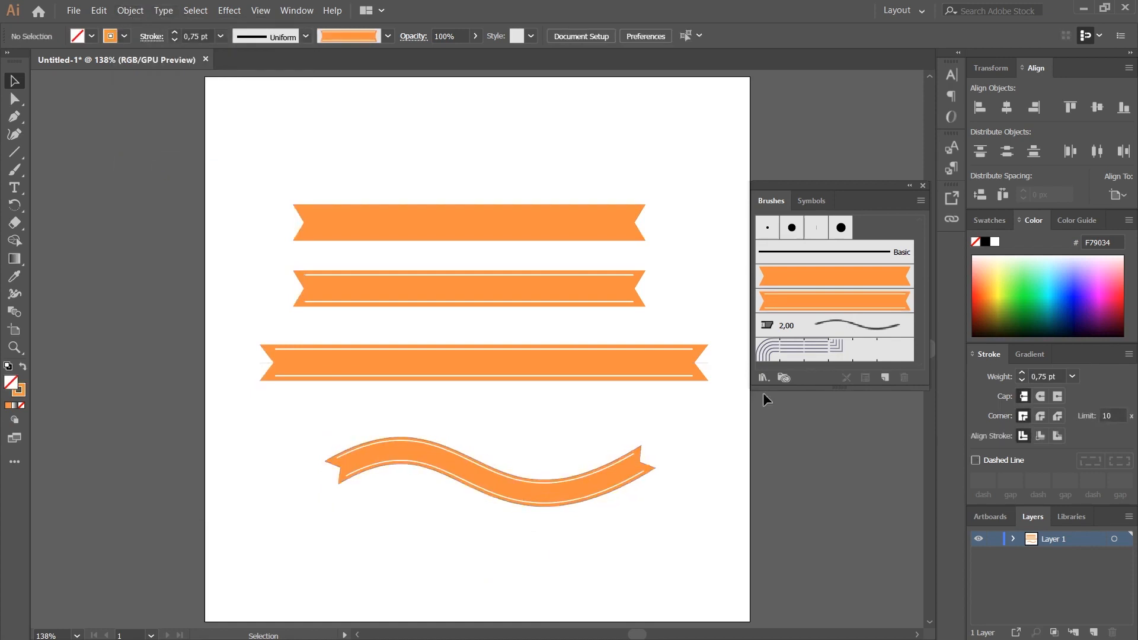
Isolate the expanded curved ribbon's group and change the fill of its orange body shape to red
click(535, 498)
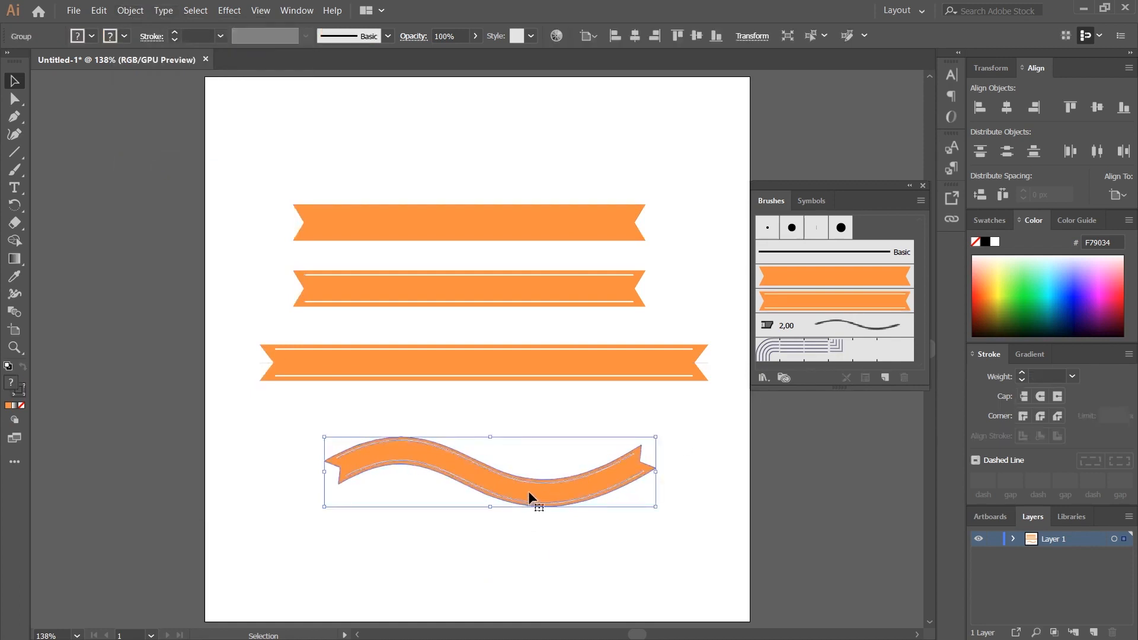
double_click(529, 496)
click(517, 495)
double_click(11, 386)
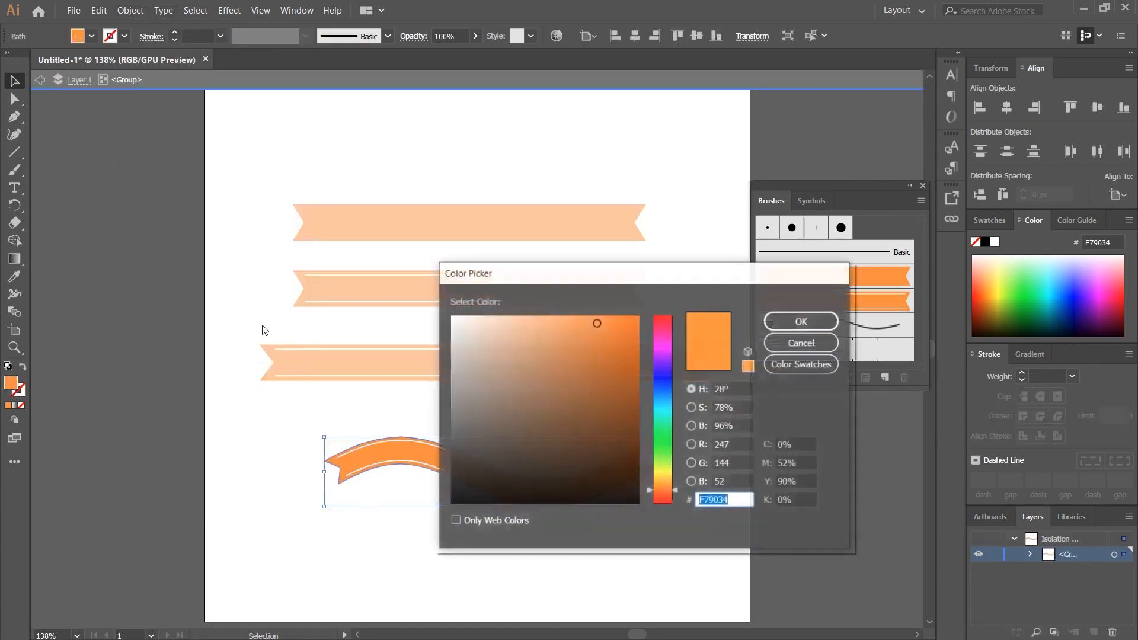
drag(616, 349, 661, 314)
click(662, 323)
drag(603, 335, 629, 341)
click(789, 324)
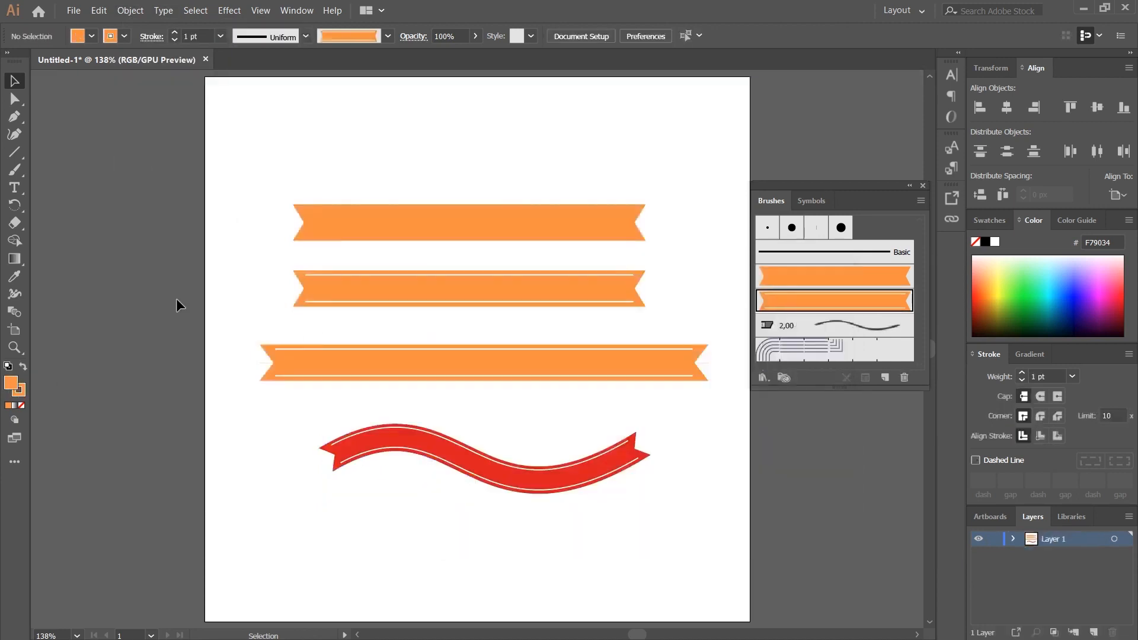